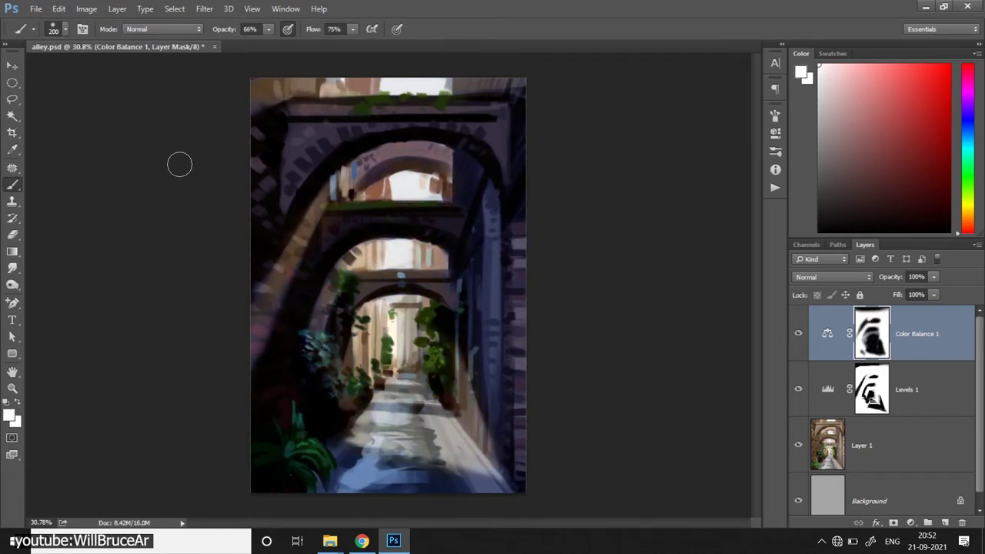
- Add a new layer and paint pale yellow light over the arches and floor with a ~359 brush
key("ctrl+shift+alt+n")
left_click(53, 29)
key("Return")
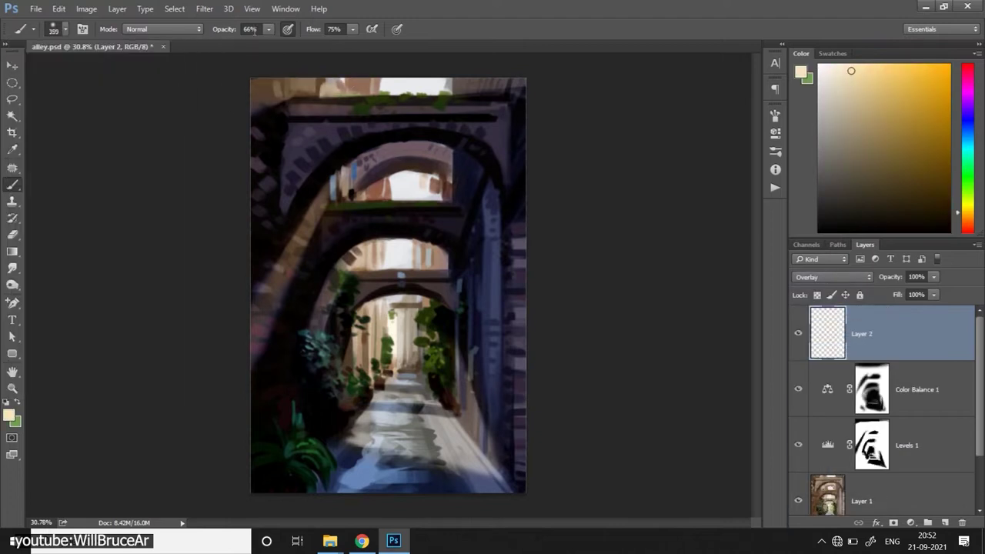
mouse_move(380, 257)
left_mouse_down()
mouse_move(462, 400)
mouse_move(519, 416)
left_mouse_up()
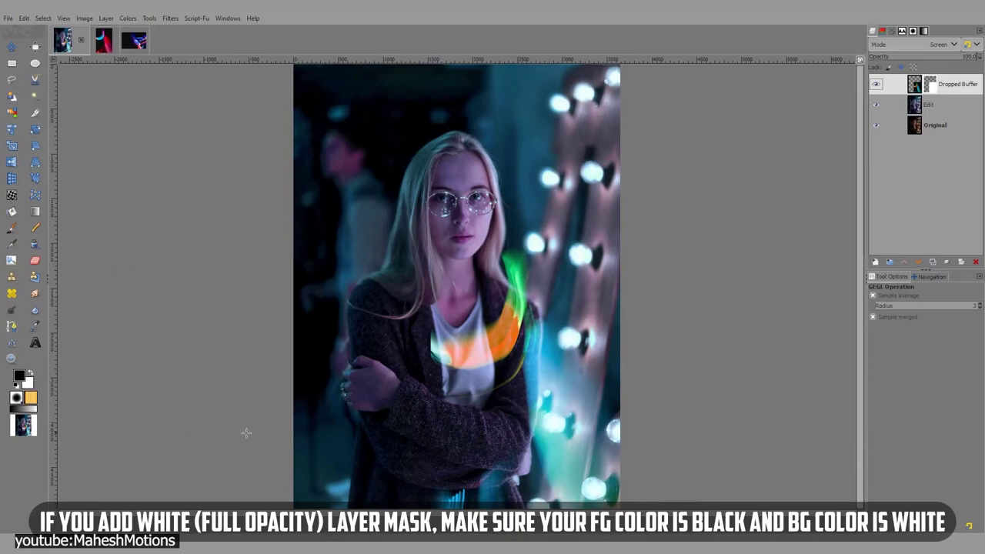
- Add a white mask to Dropped Buffer and paint out the coloured glow on the cardigan
left_click(184, 434)
left_click(11, 227)
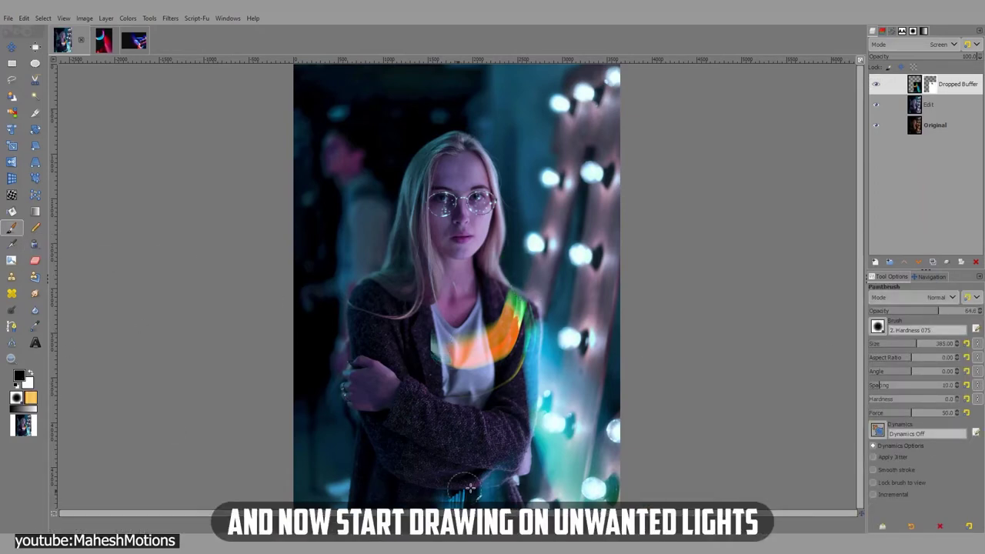
left_click_drag(531, 327, 523, 396)
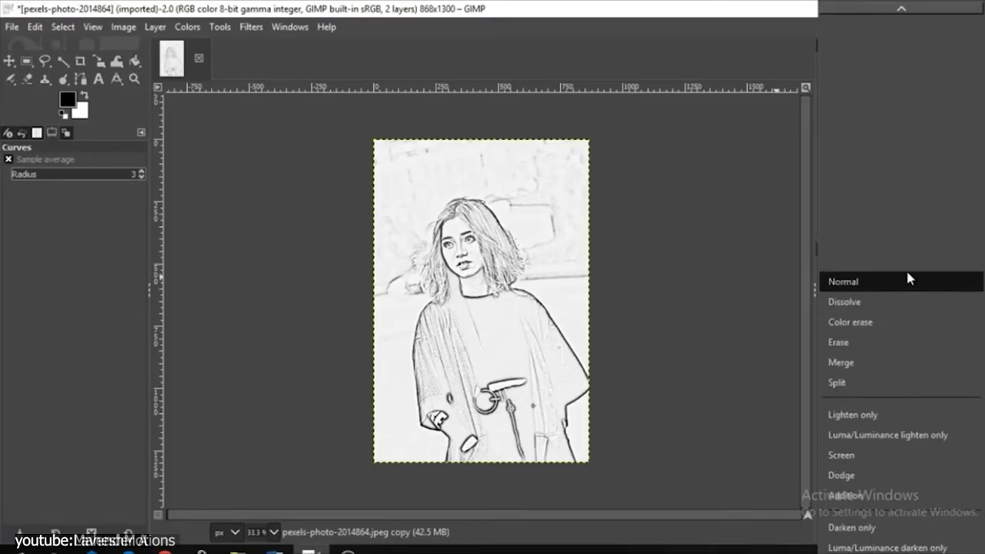
- Set the sketch layer to Grain merge, add a transparent layer, lift the curve's black point, lower 008.png
left_click(891, 504)
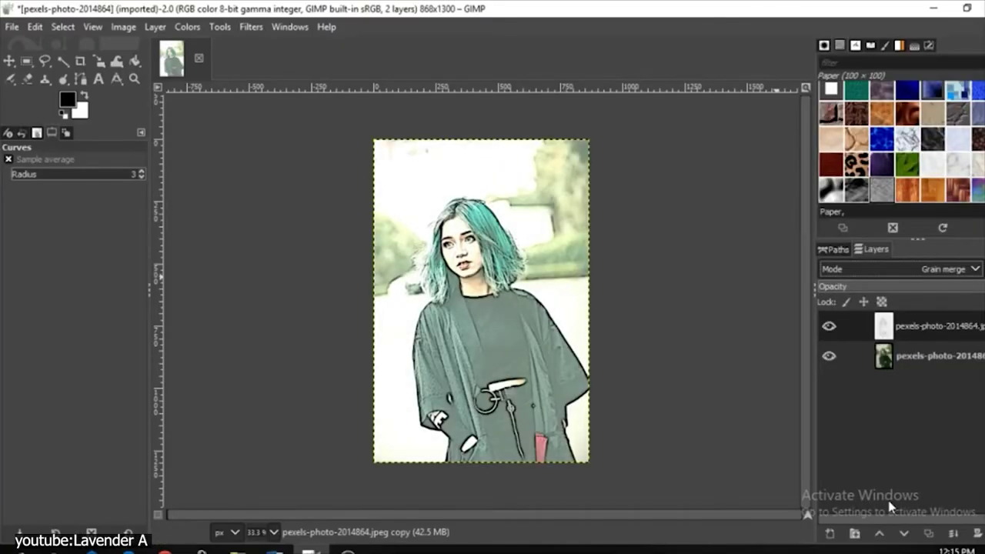
left_click(830, 534)
key("Return")
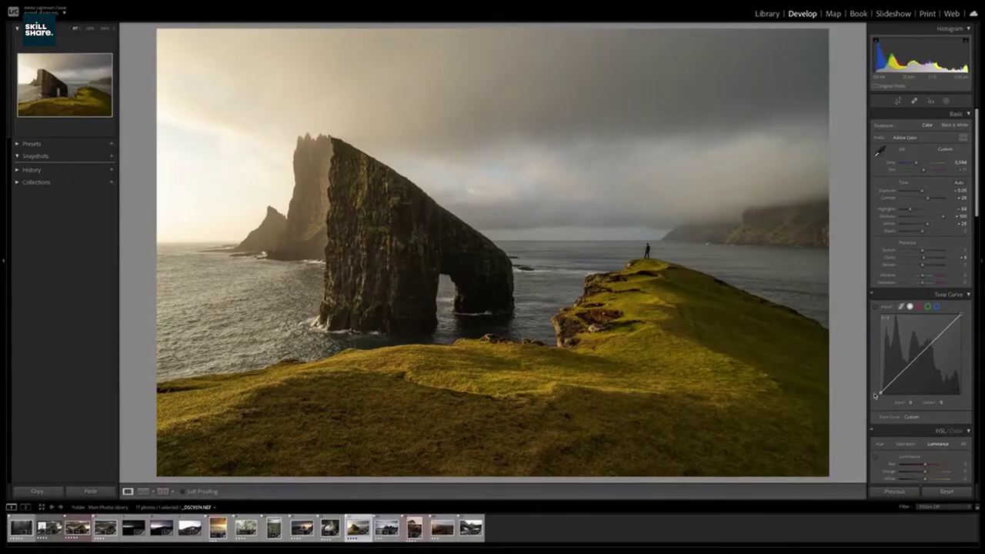
left_click_drag(881, 393, 879, 358)
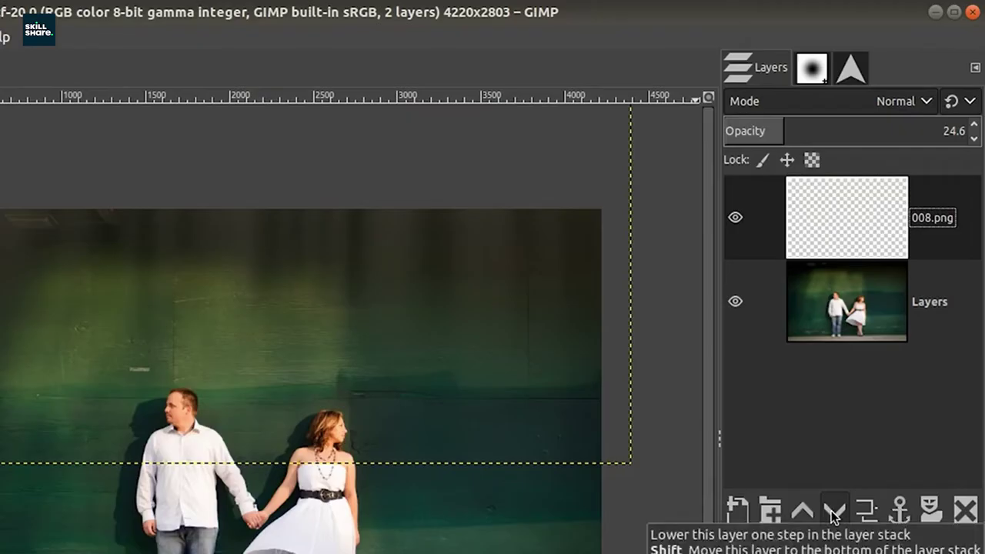
left_click_drag(846, 221, 855, 351)
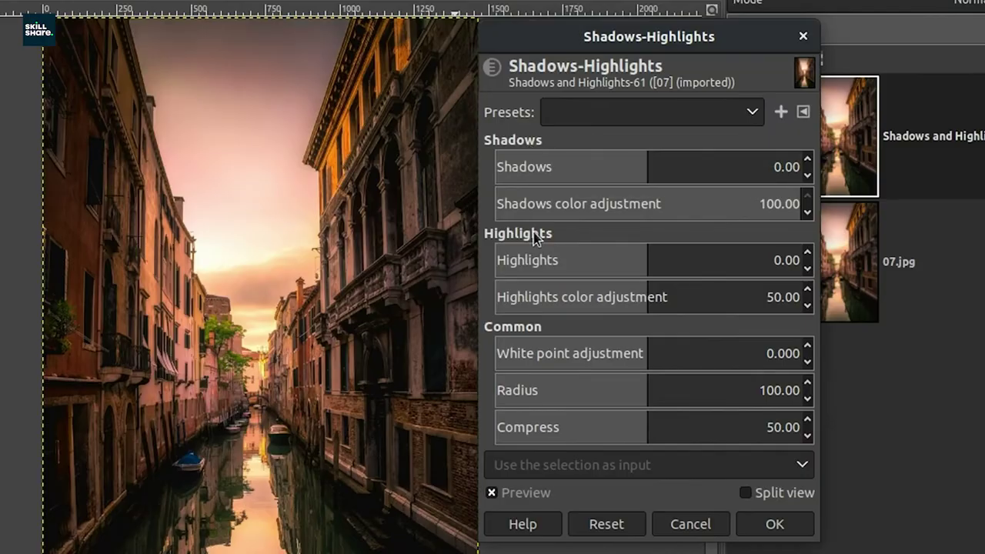
- Raise the canal photo's shadows, then let the GIMP installer run and confirm its language
left_click_drag(715, 167, 670, 171)
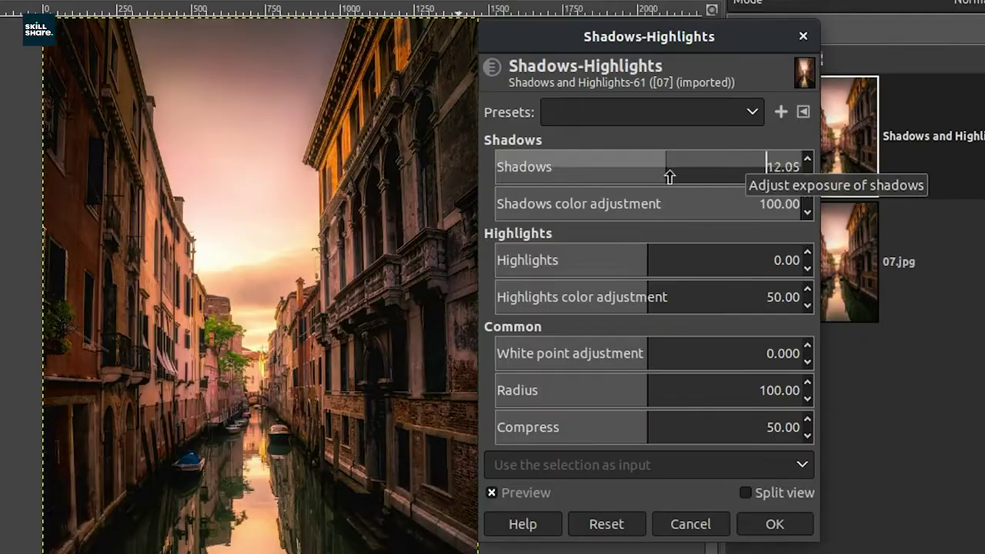
left_click(551, 335)
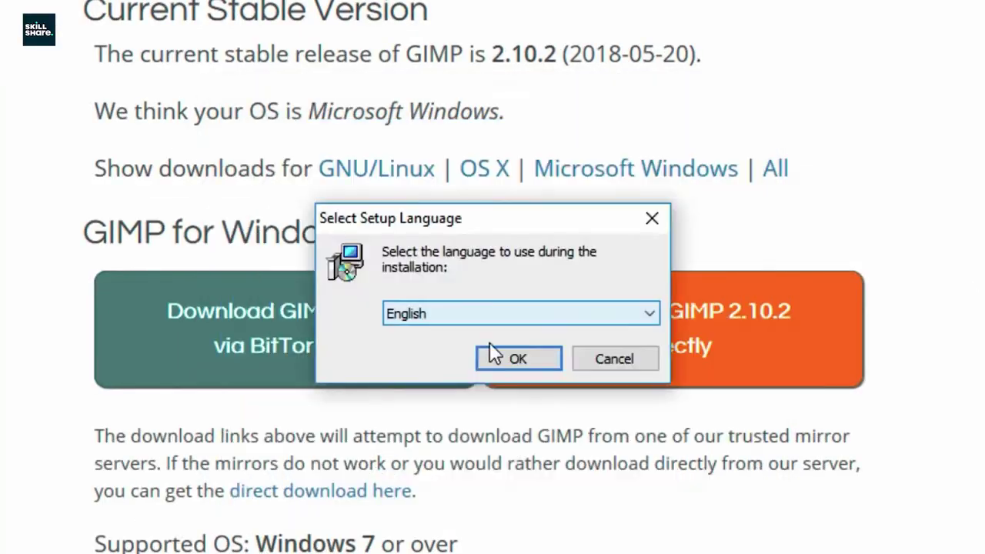
left_click(493, 348)
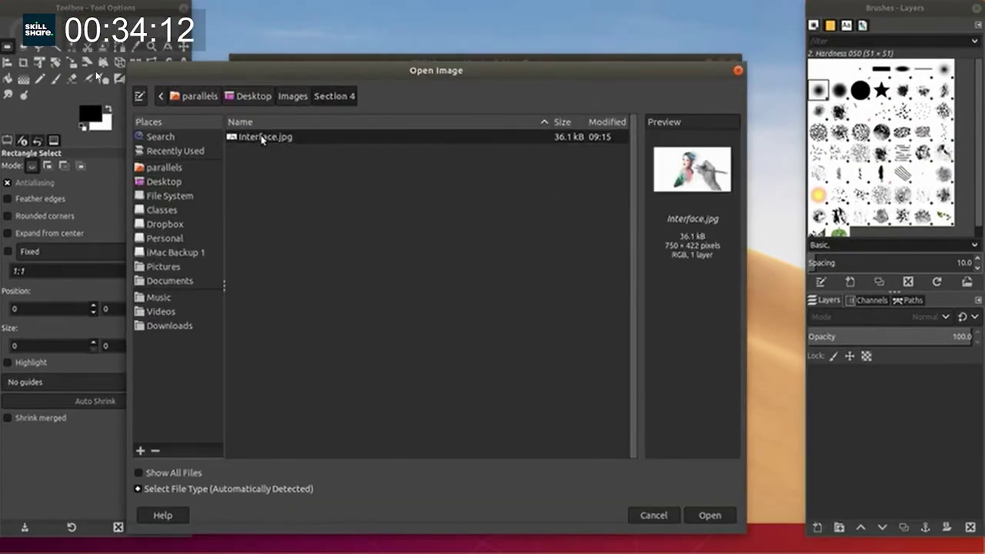
- Show an enlarged preview of the Interface.jpg layer thumbnail
left_click(846, 221)
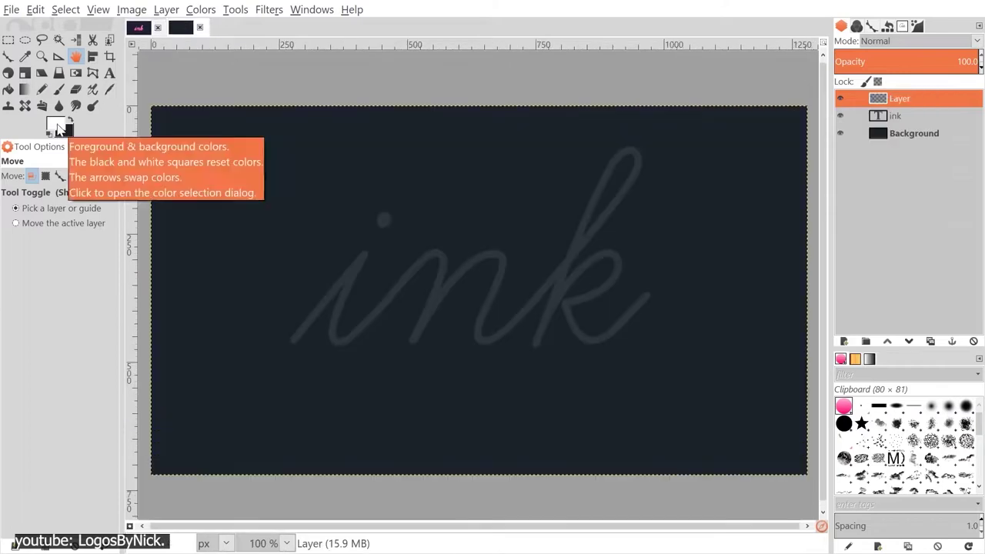
- Set the foreground colour to red and undo the pink neon stroke on the ink path
left_click(55, 124)
left_click(606, 131)
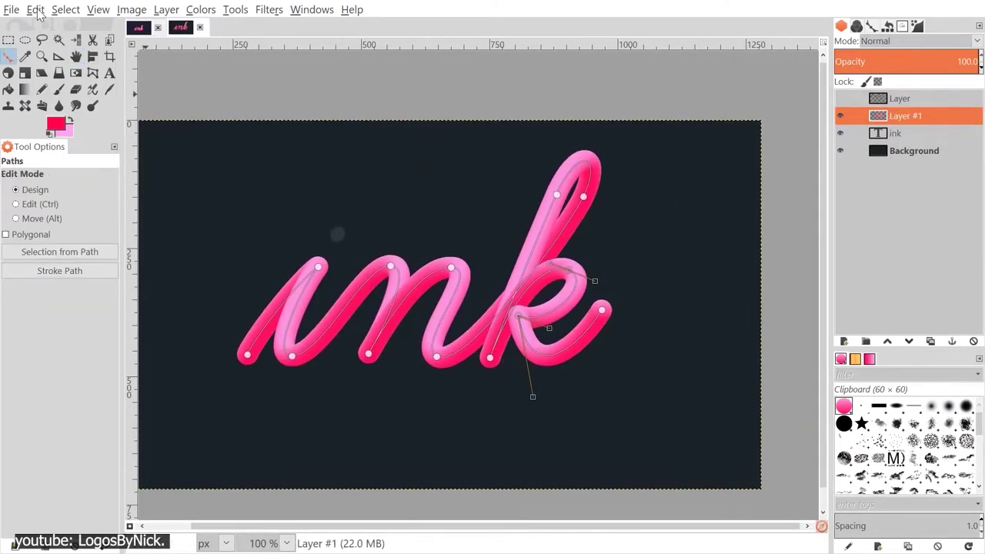
left_click(36, 9)
left_click(62, 27)
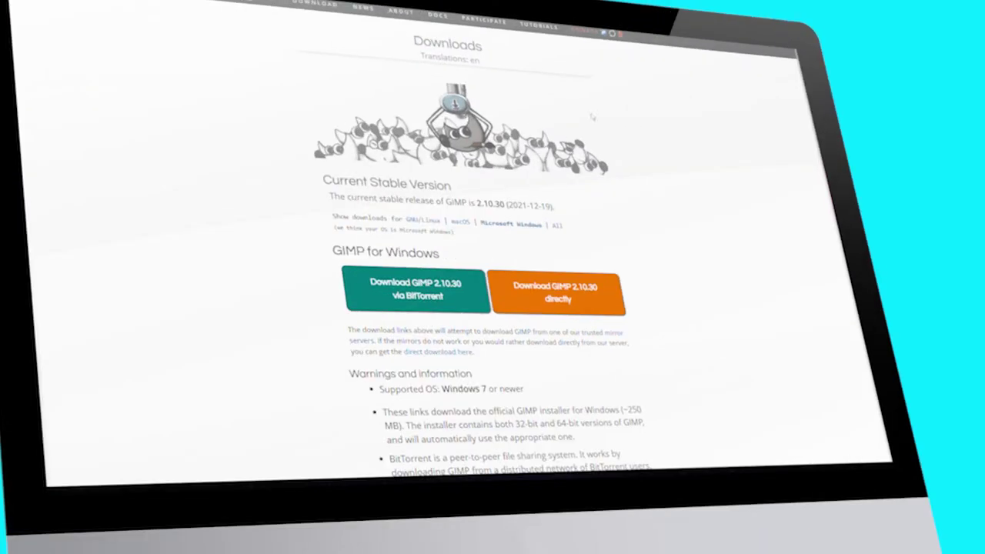
scroll(692, 158, "down", 5)
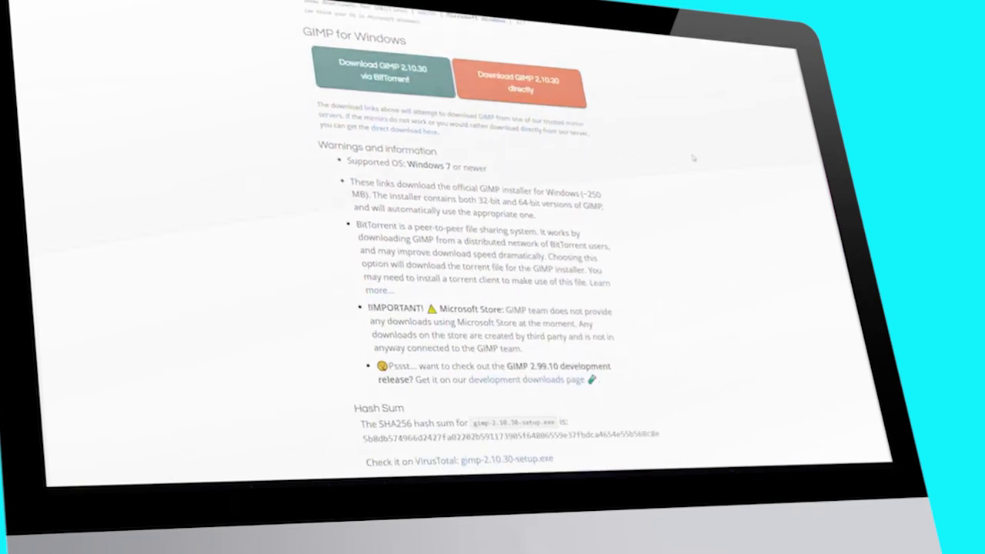
scroll(693, 158, "down", 10)
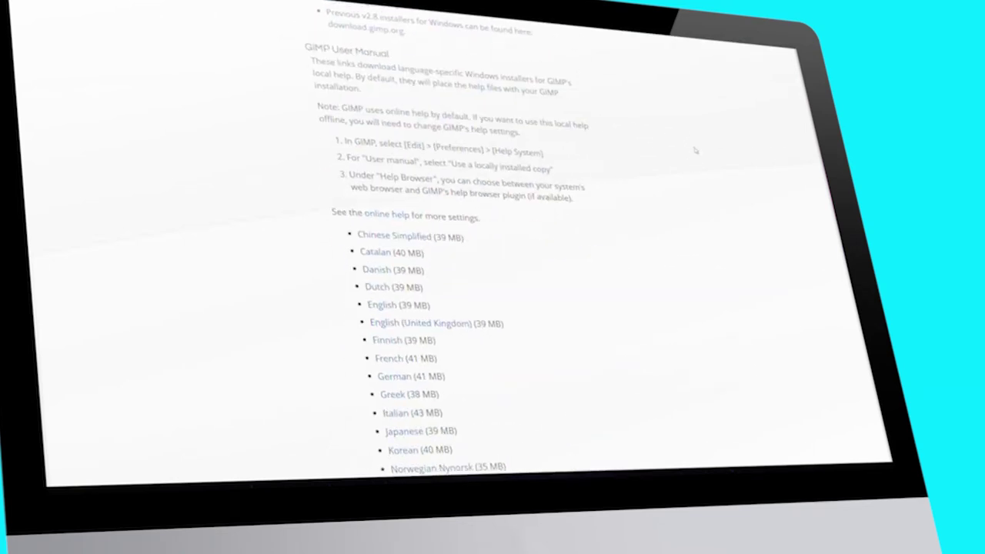
scroll(695, 150, "down", 15)
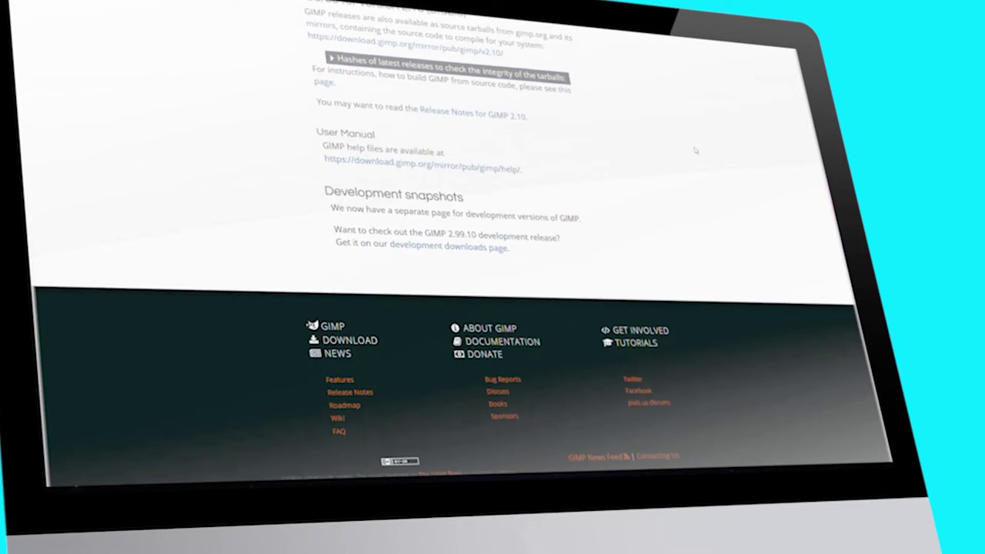
scroll(720, 345, "up", 20)
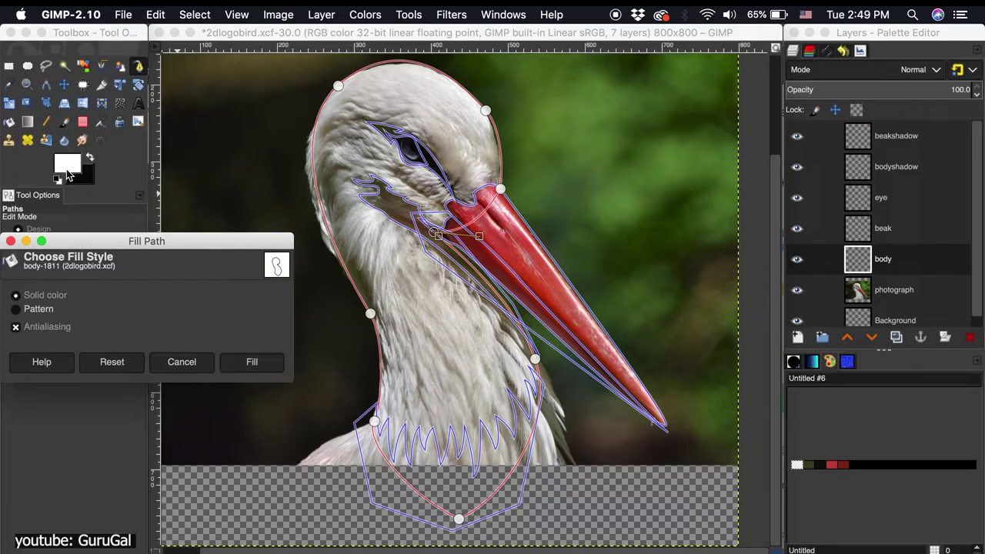
- Fill the stork's body path white and the shoe selection cyan on the beak layer, then deselect
left_click(247, 358)
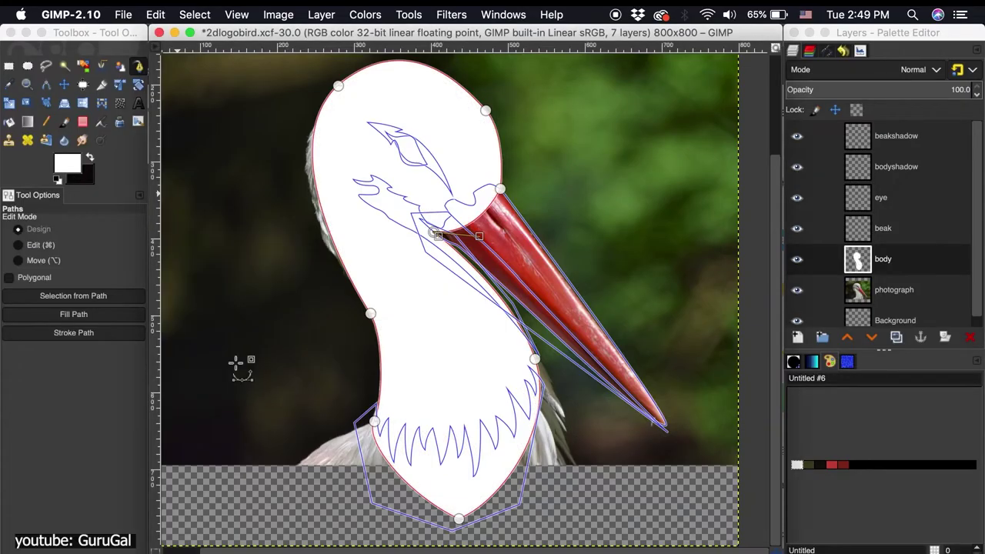
left_click(883, 228)
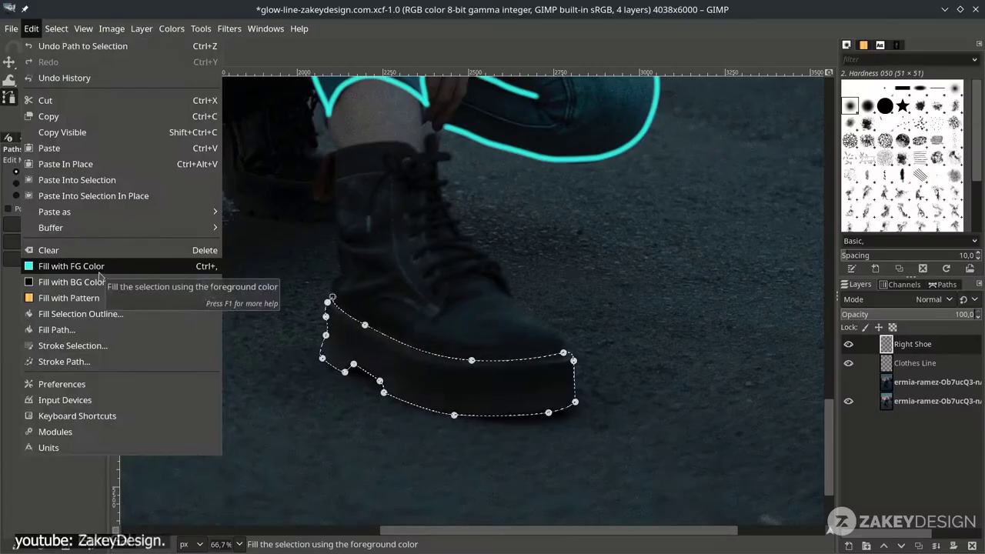
left_click(87, 328)
left_click(61, 29)
left_click(70, 62)
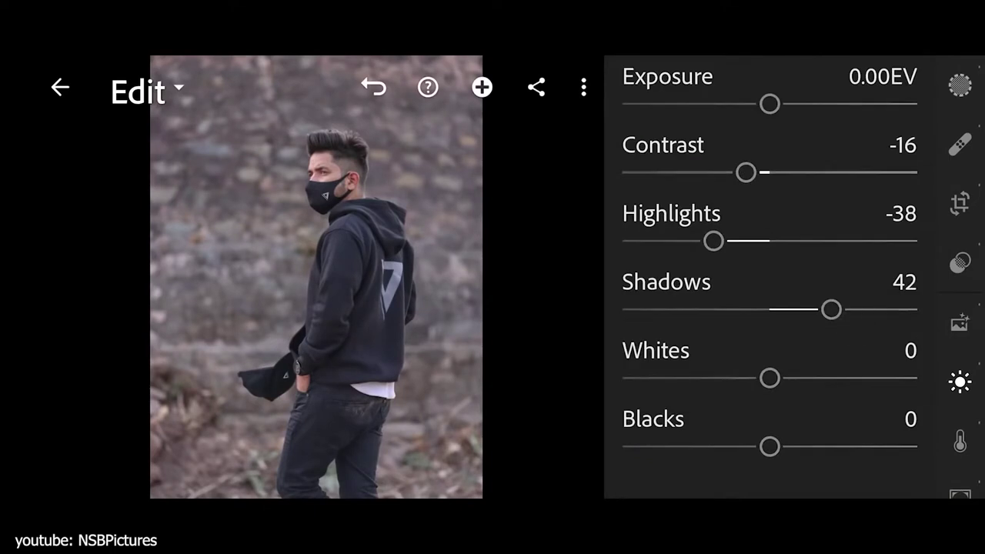
- Set Highlights to -60, Temp to -3, Tint to -20 and Vibrance to 26
left_click_drag(805, 475, 754, 474)
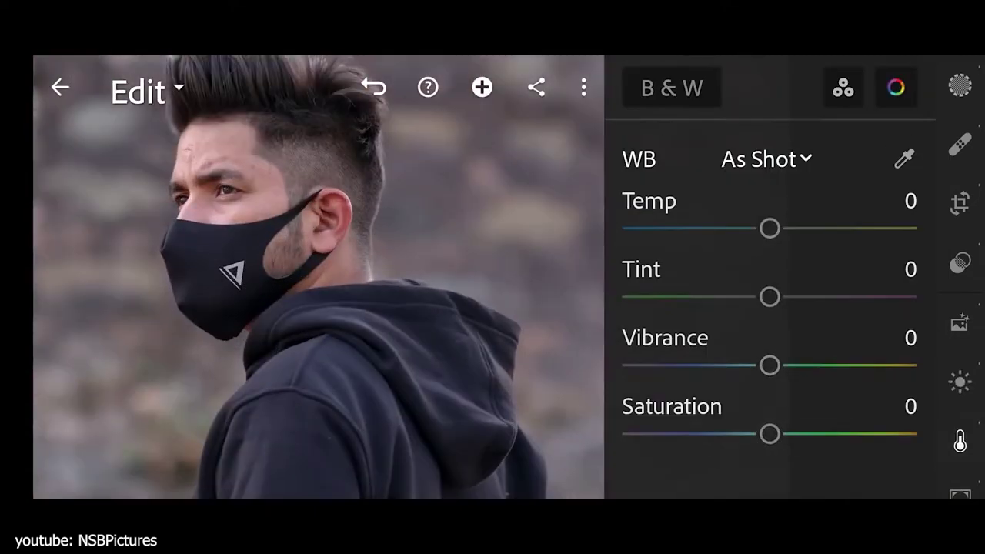
double_click(457, 280)
left_click_drag(770, 228, 765, 228)
left_click_drag(770, 297, 740, 296)
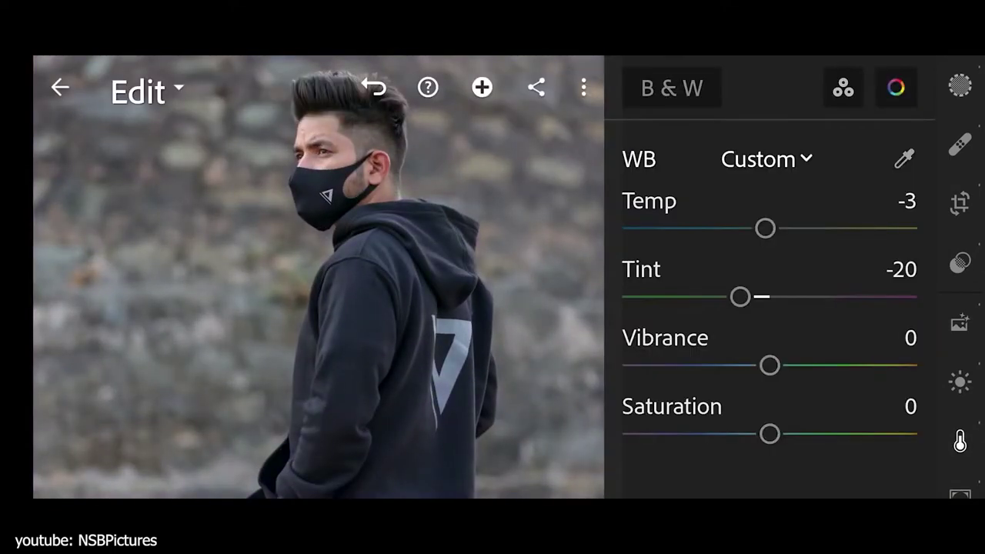
left_click_drag(770, 365, 807, 364)
- Bring up Color Mix with the orange range selected
left_click(896, 87)
left_click(702, 141)
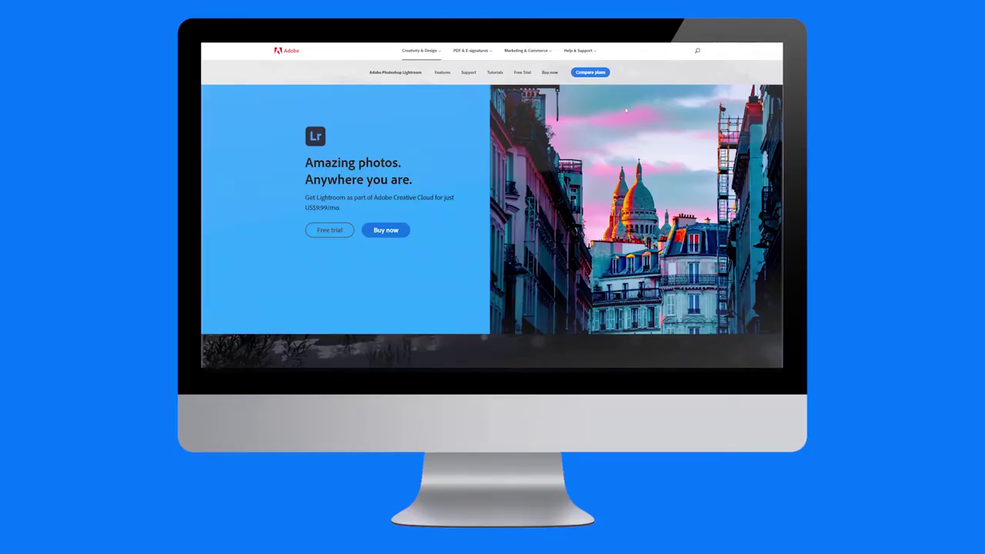
scroll(625, 110, "down", 5)
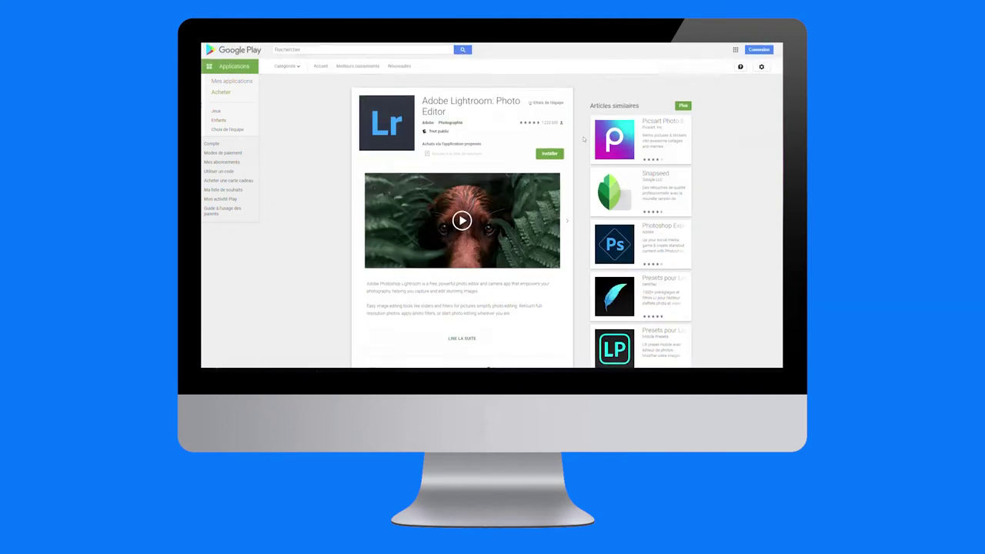
- Scroll the Lightroom listing and advance the screenshot carousel to the next image
scroll(462, 231, "down", 1)
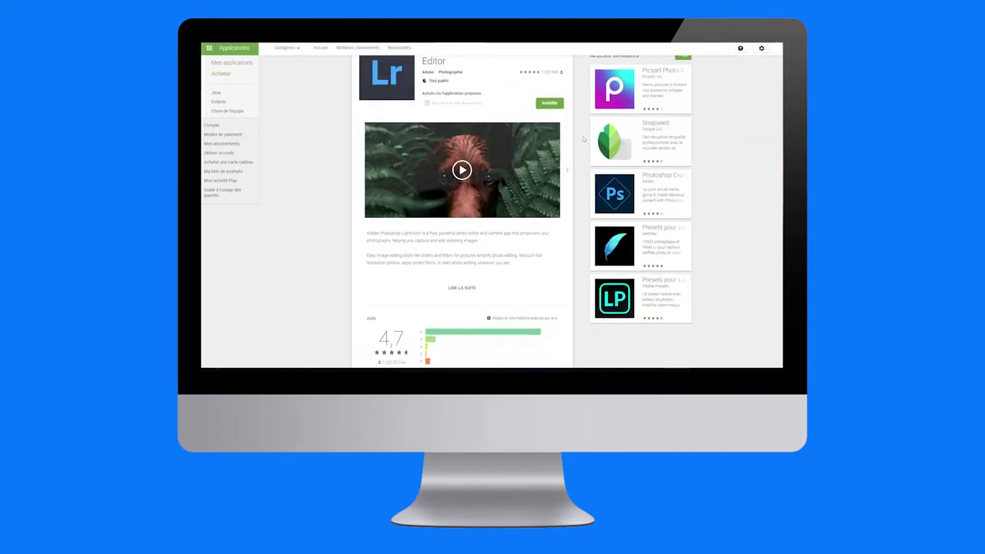
scroll(461, 231, "up", 1)
left_click(567, 221)
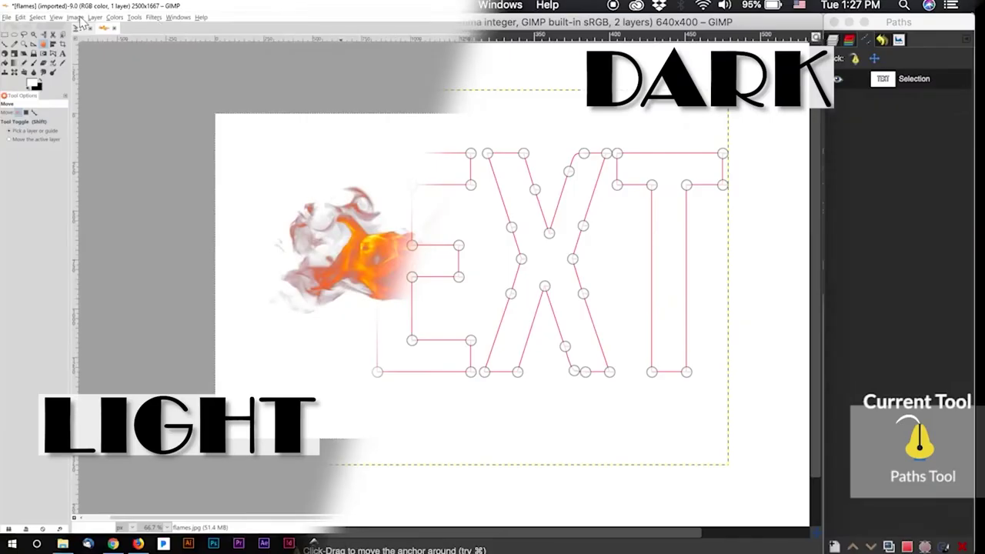
- Convert the flame photo to grayscale and darken it by dragging the Curves black point
left_click(75, 17)
mouse_move(82, 43)
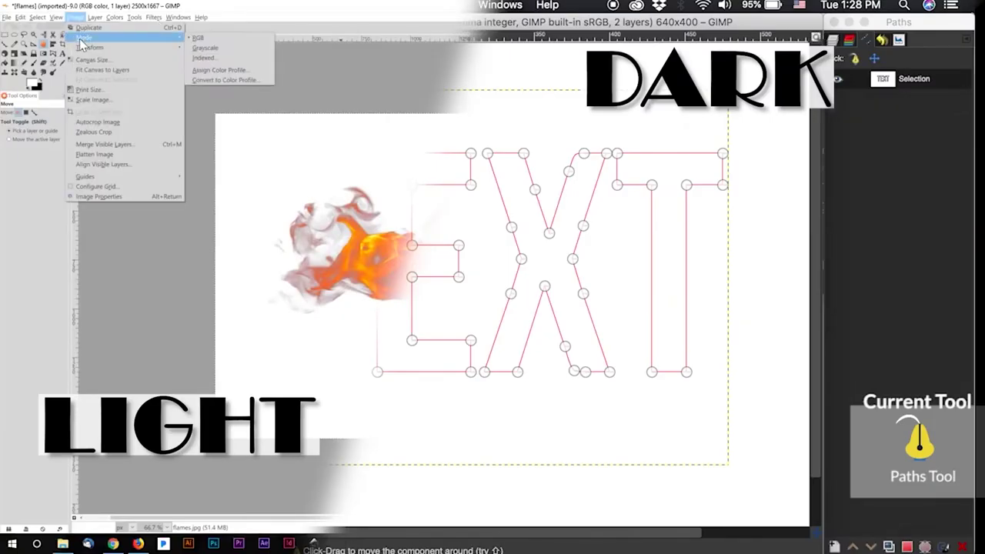
left_click(203, 48)
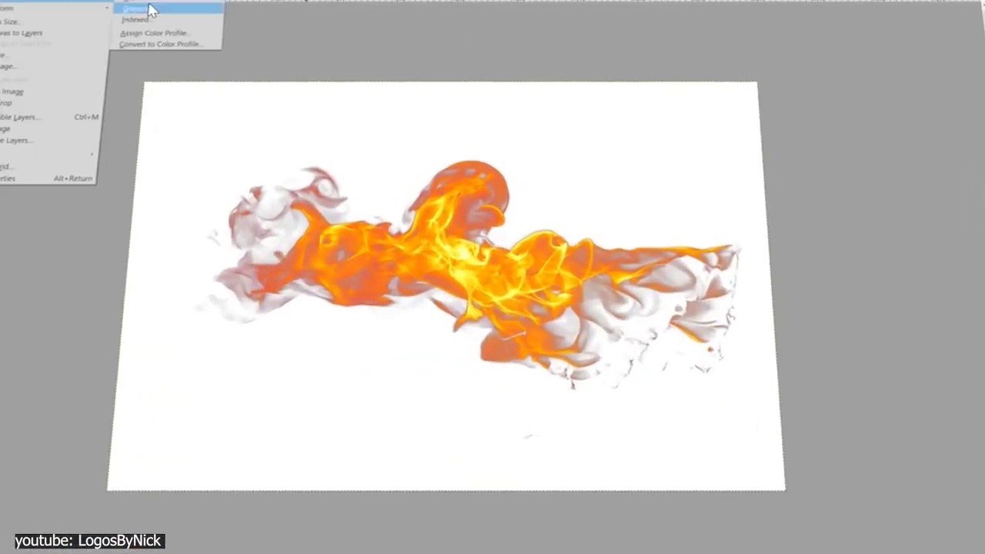
left_click(164, 4)
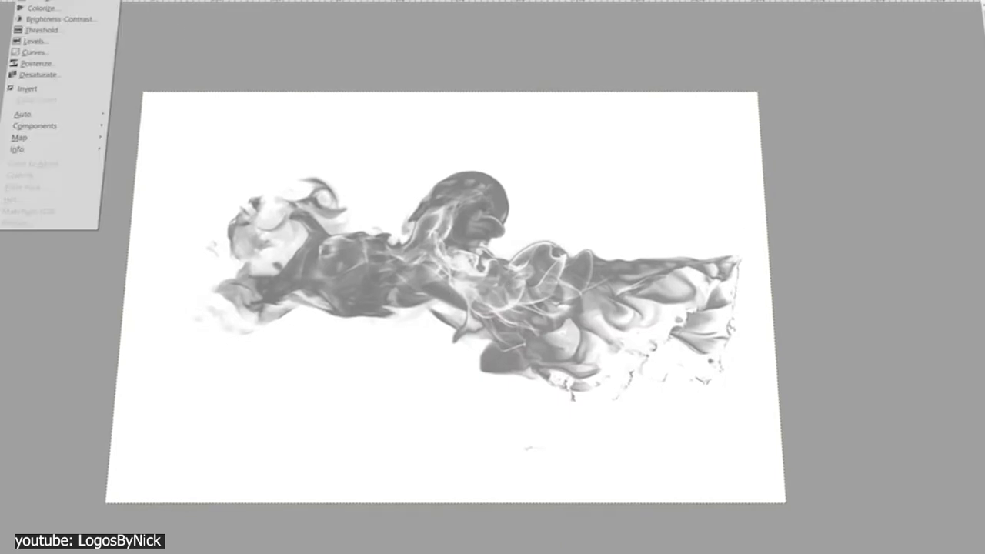
left_click(38, 63)
left_click_drag(688, 187, 780, 203)
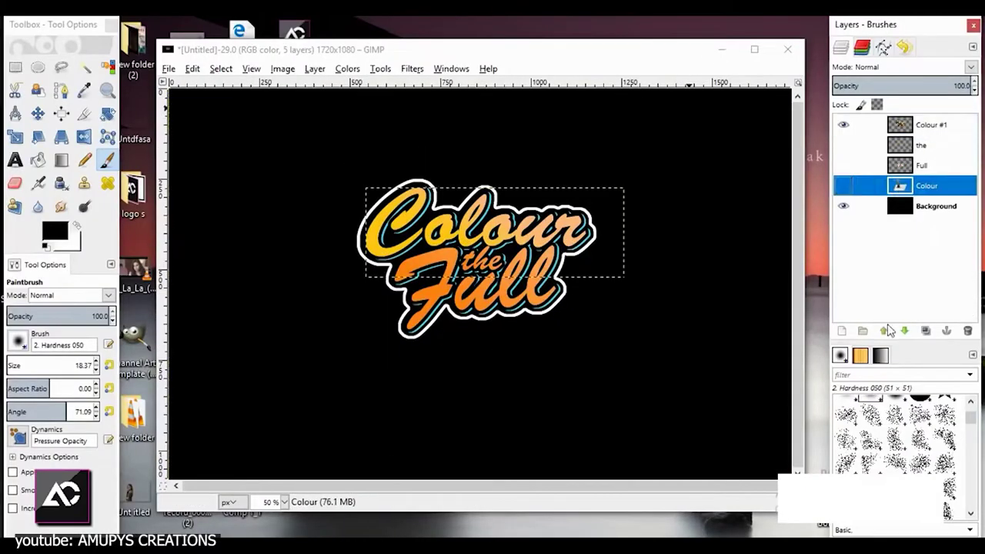
- Duplicate the Colour layer as Colour #2 and make it visible, zoomed in on the lettering
left_click(883, 329, "shift")
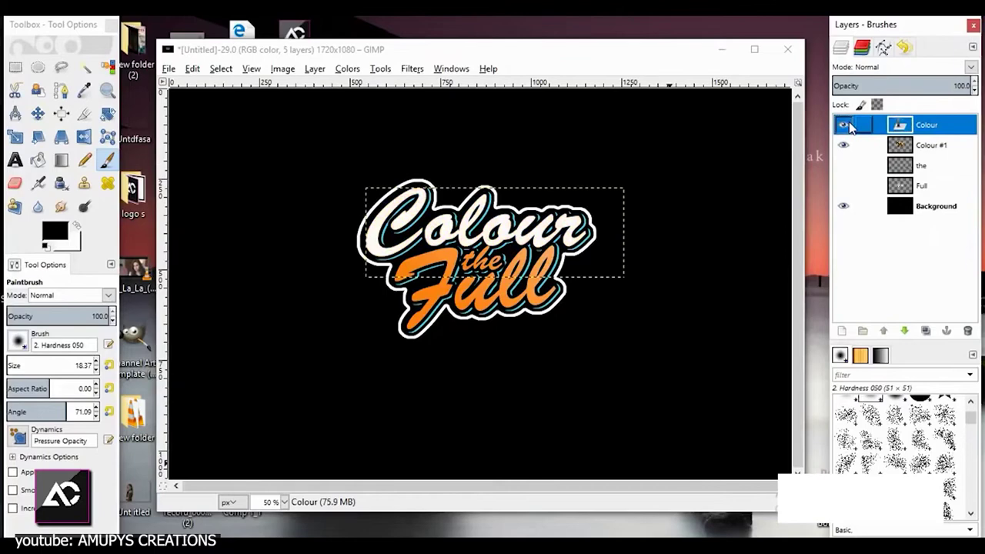
right_click(847, 125)
left_click(815, 116)
key("m")
left_click(843, 124)
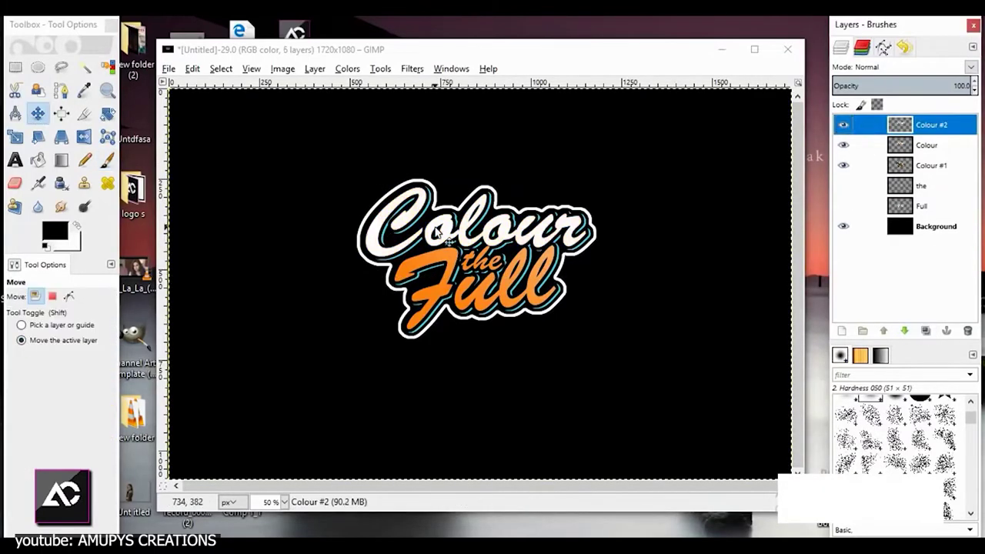
key("1")
right_click(924, 125)
left_click(192, 69)
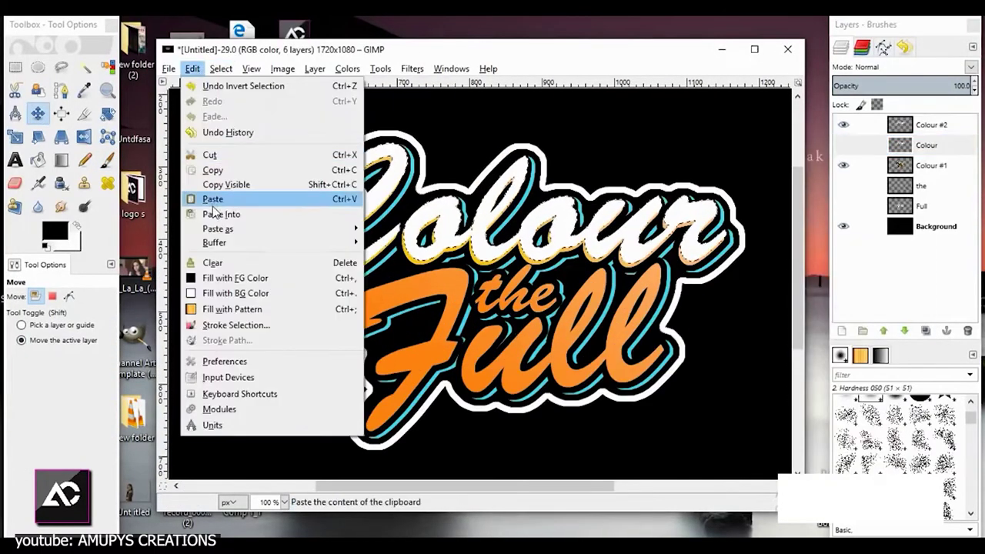
key("Escape")
- Lower the Colour layer's opacity to about 51 and hide Colour #2 to reveal orange lettering
left_click(926, 145)
left_click(911, 85)
left_click_drag(911, 85, 902, 86)
scroll(336, 268, "up", 1)
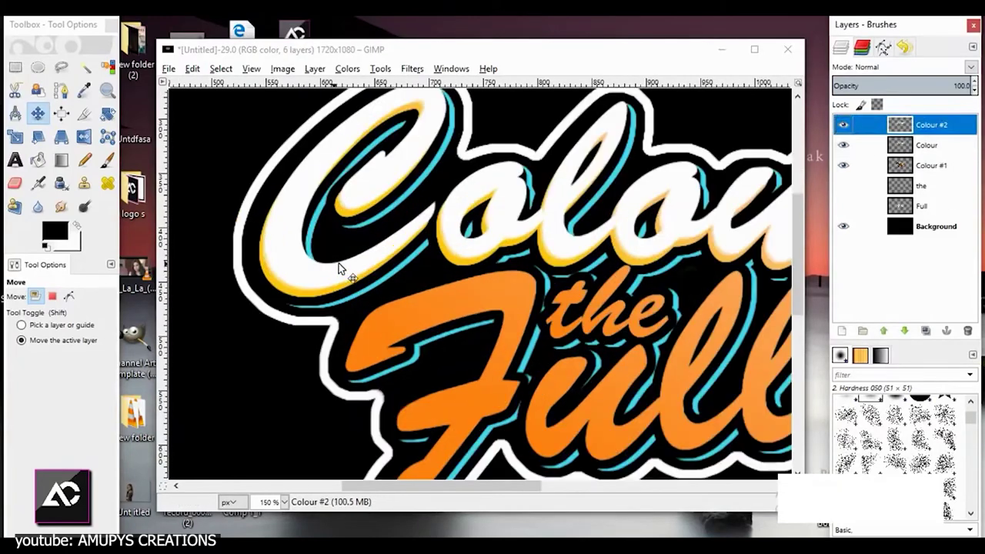
left_click(844, 124)
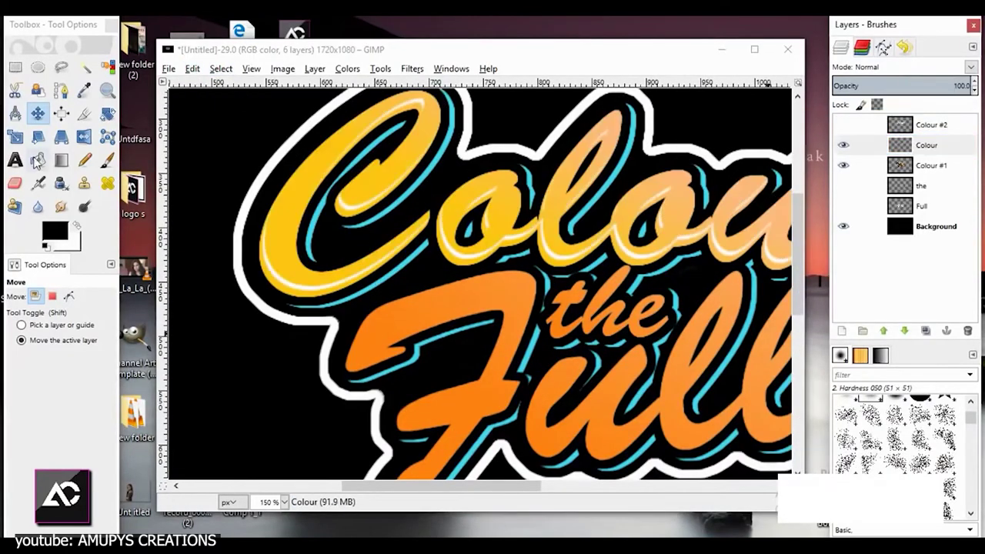
- Pick the eraser, scroll across the canvas, and drop the current selection with Select > None
key("shift+e")
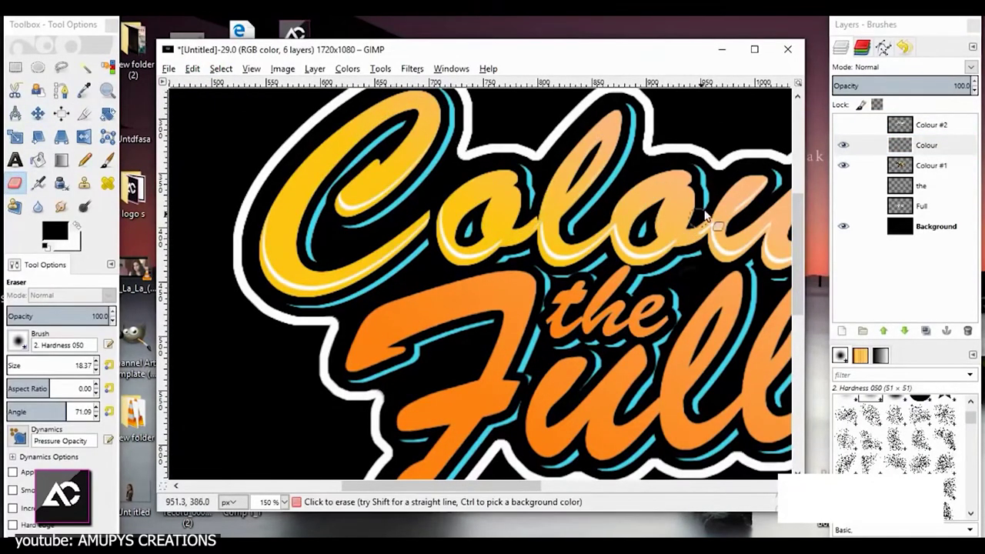
scroll(701, 217, "right", 3)
scroll(520, 185, "down", 2)
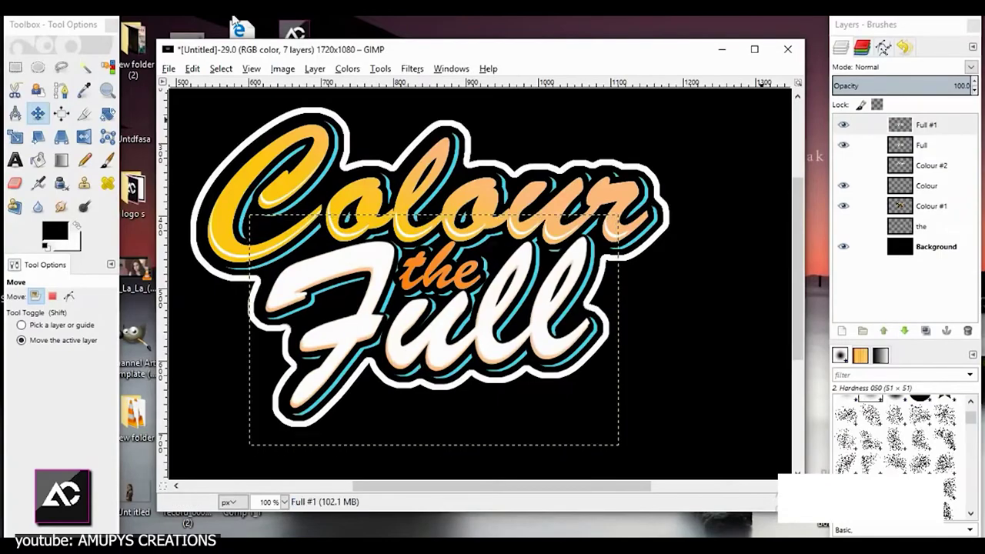
left_click(221, 68)
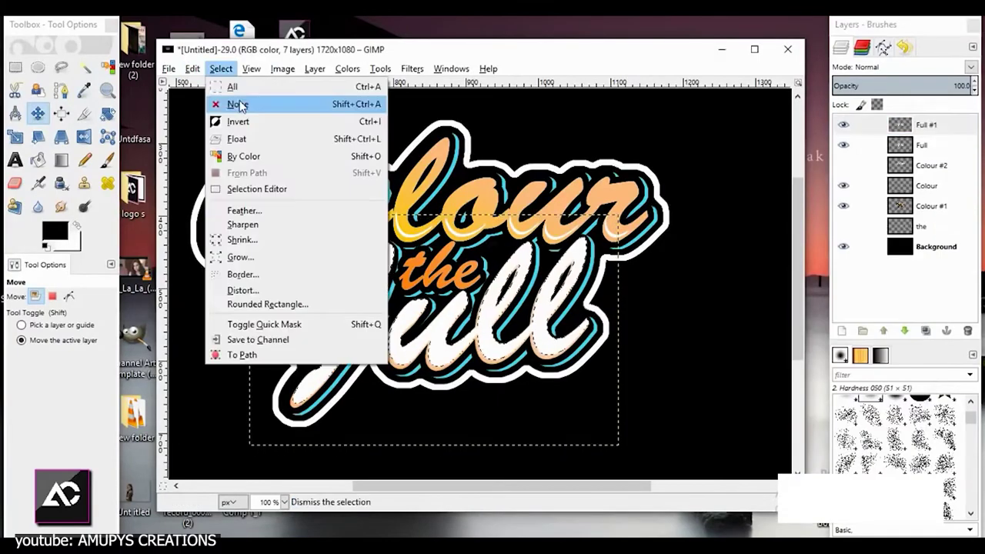
left_click(111, 68)
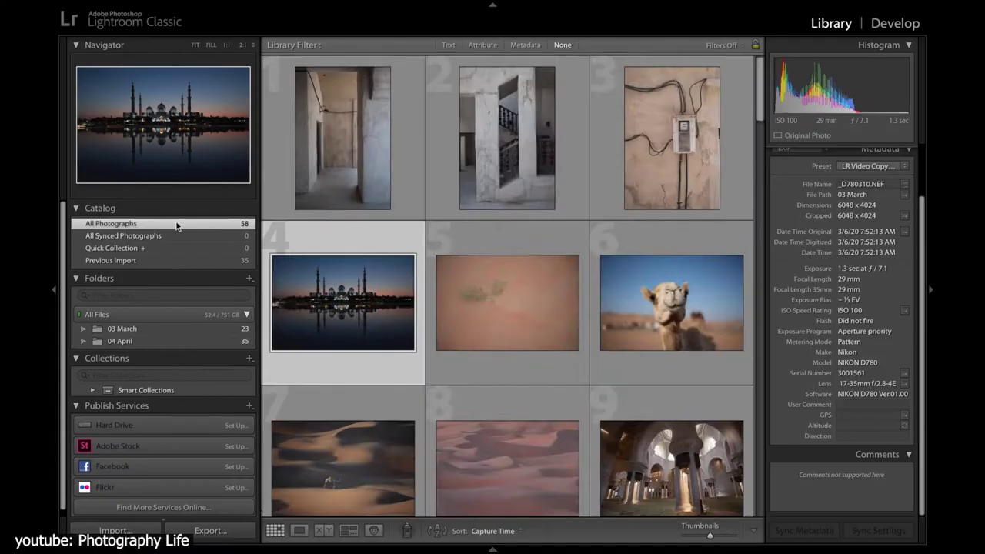
- From Previous Import, reveal 03 March's parent folder, then expand 2020 to browse its 58 photos
left_click(151, 182)
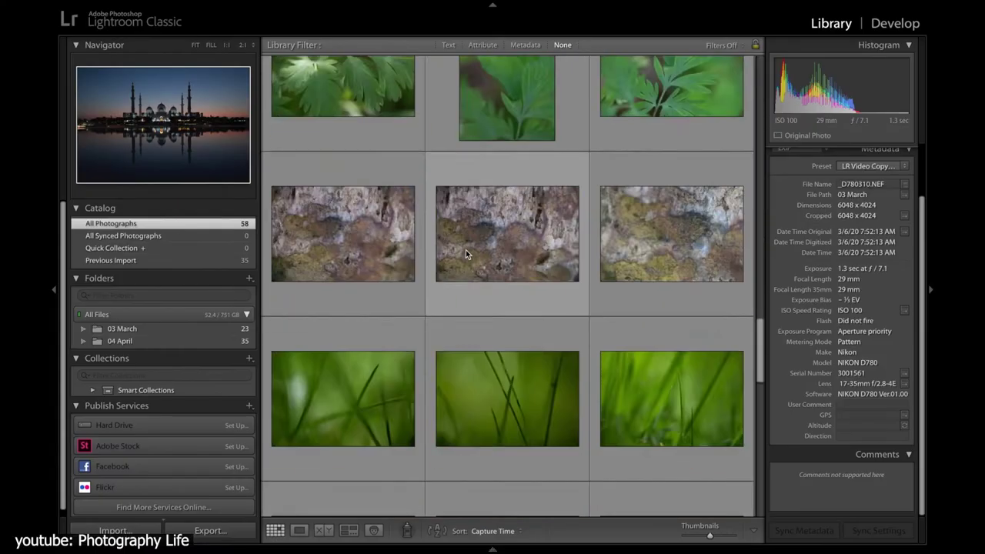
scroll(646, 193, "up", 5)
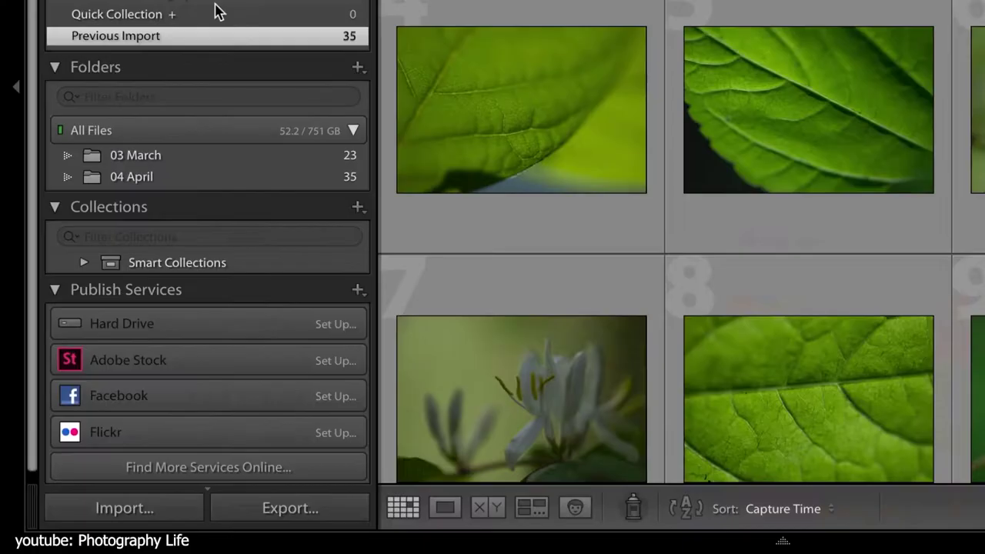
right_click(198, 152)
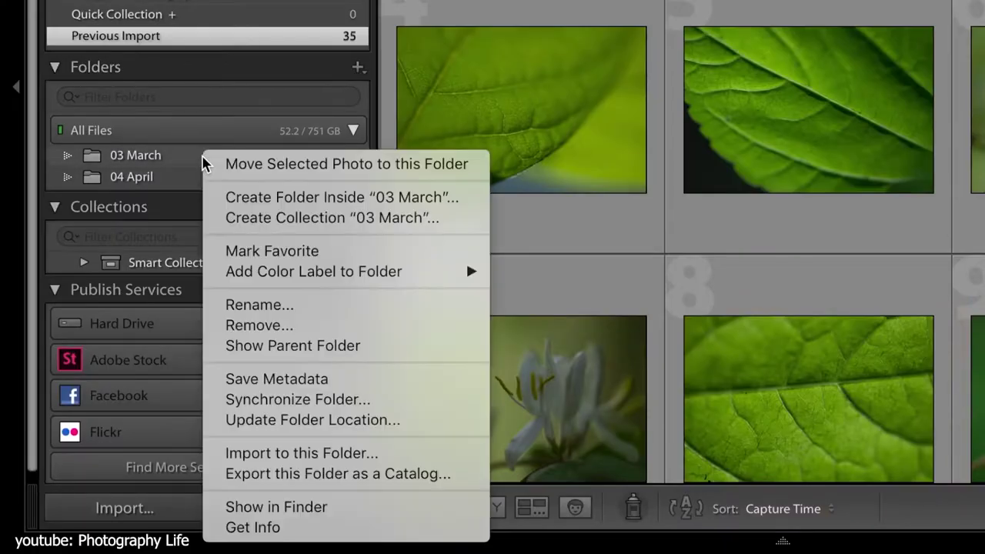
left_click(255, 347)
left_click(67, 158)
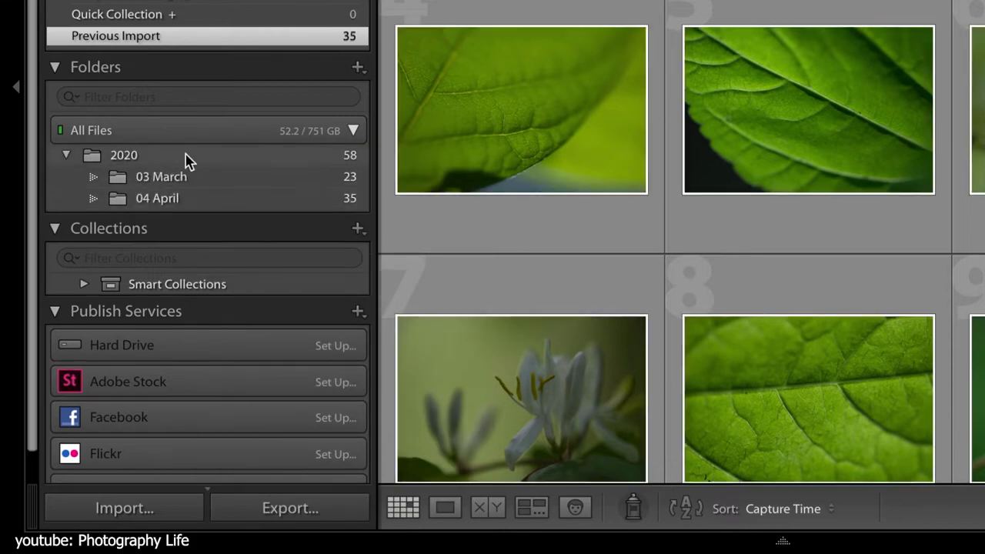
left_click(190, 158)
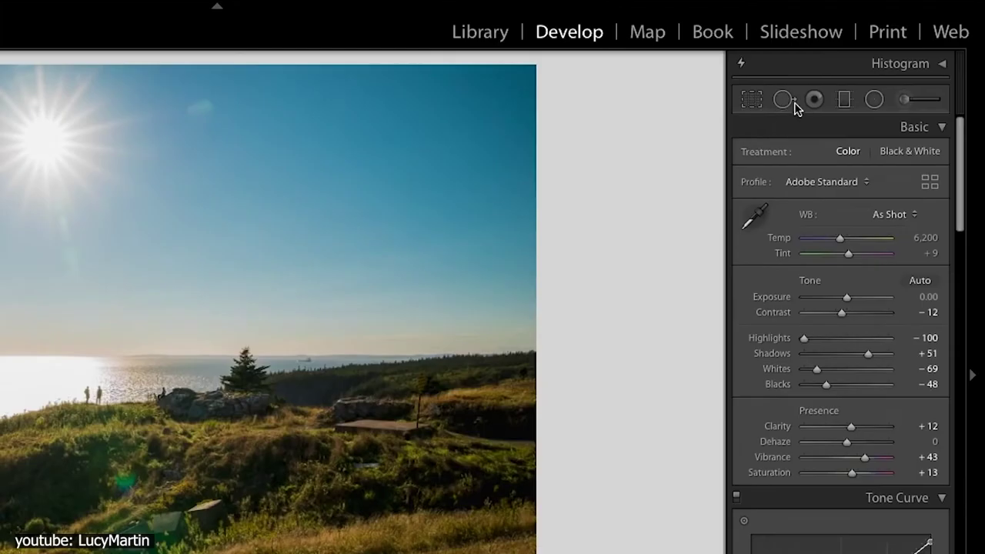
- Paint out the man in the sea with Spot Removal, then open the Web layout and appearance settings
left_click(793, 103)
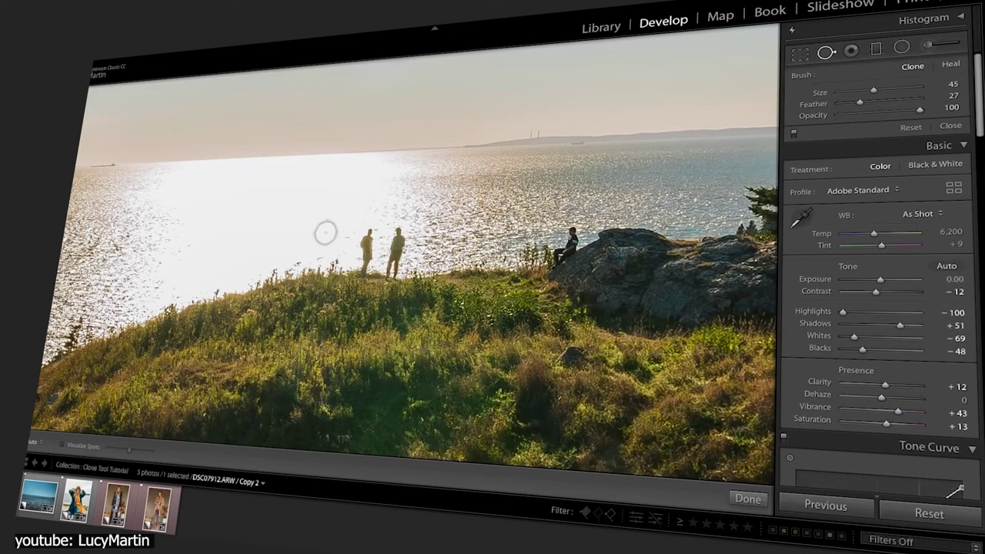
left_click_drag(331, 231, 336, 268)
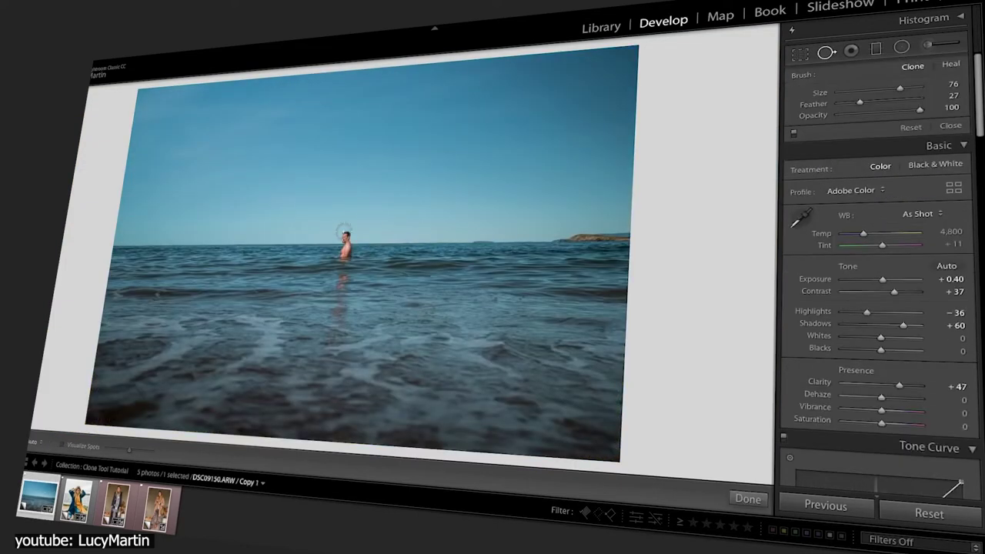
left_click_drag(343, 231, 346, 257)
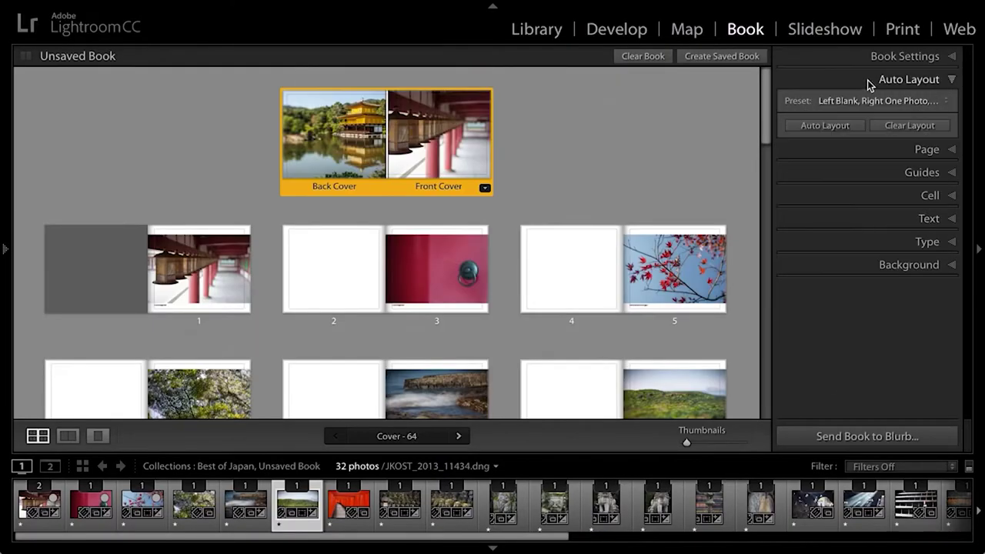
left_click(862, 100)
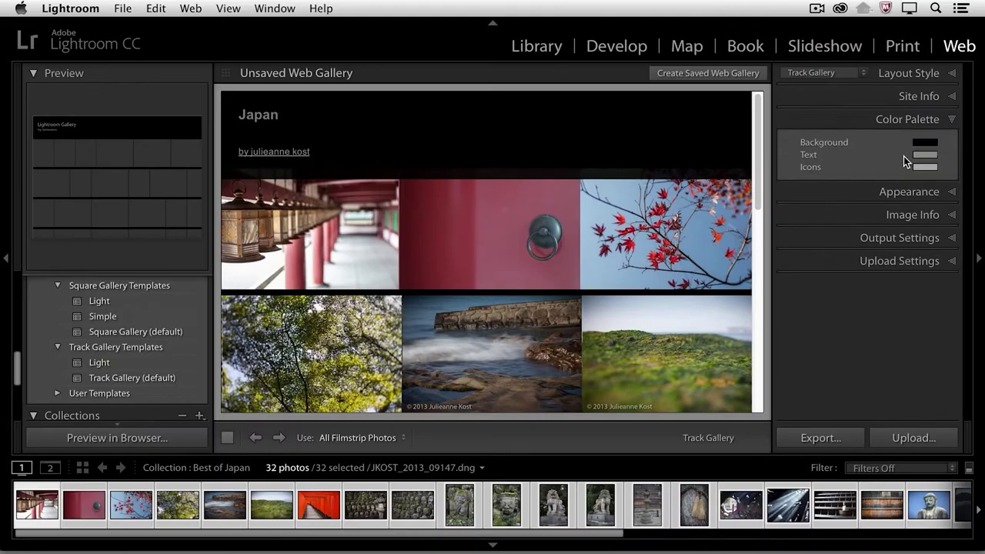
left_click(897, 190)
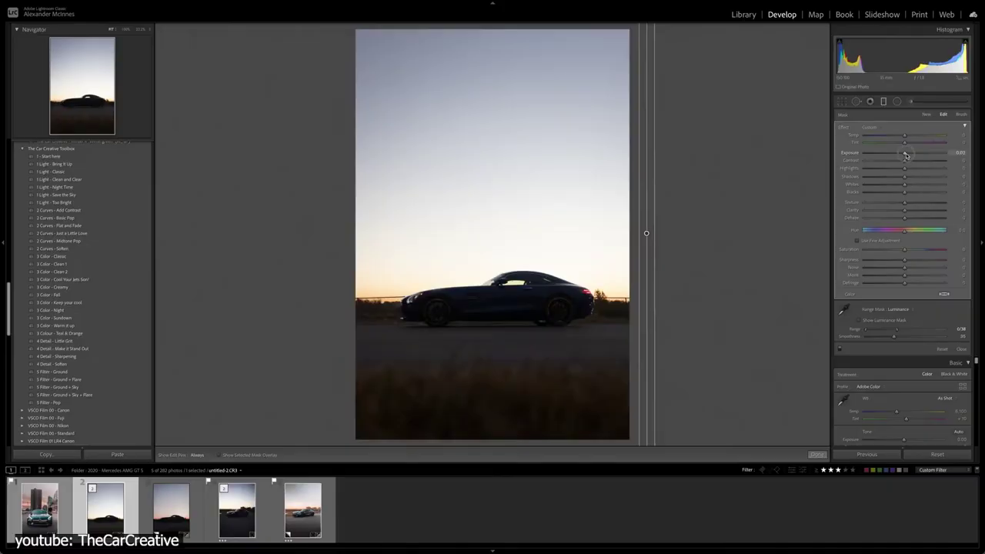
- Raise contrast to 38 and restrict the mask to a luminance range of 42
left_click_drag(906, 160, 921, 163)
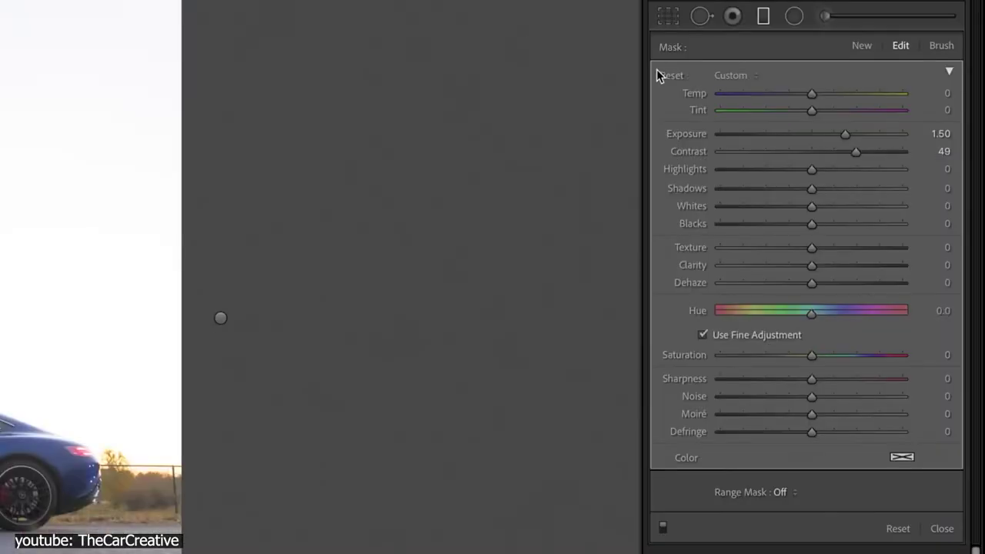
left_click(885, 309)
left_click(895, 326)
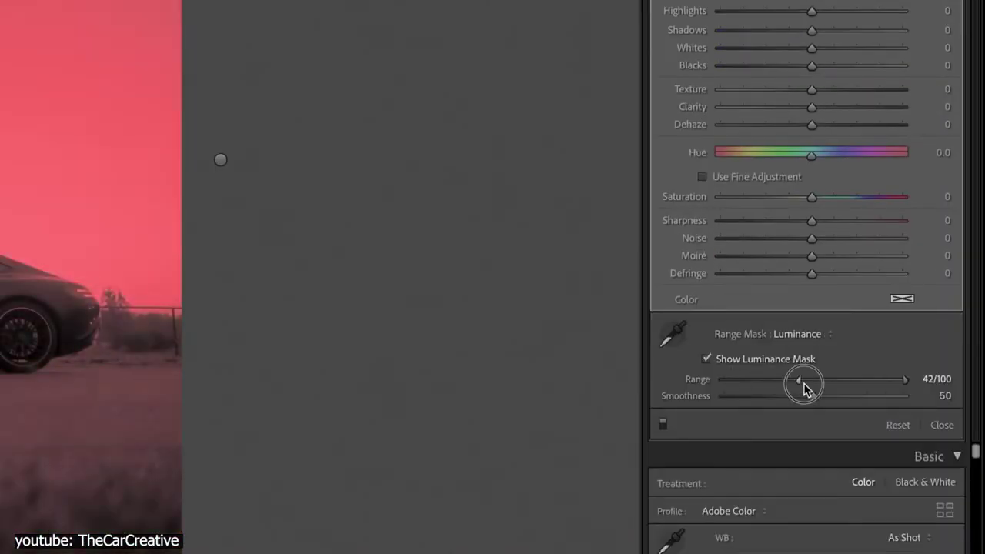
left_click_drag(899, 331, 890, 339)
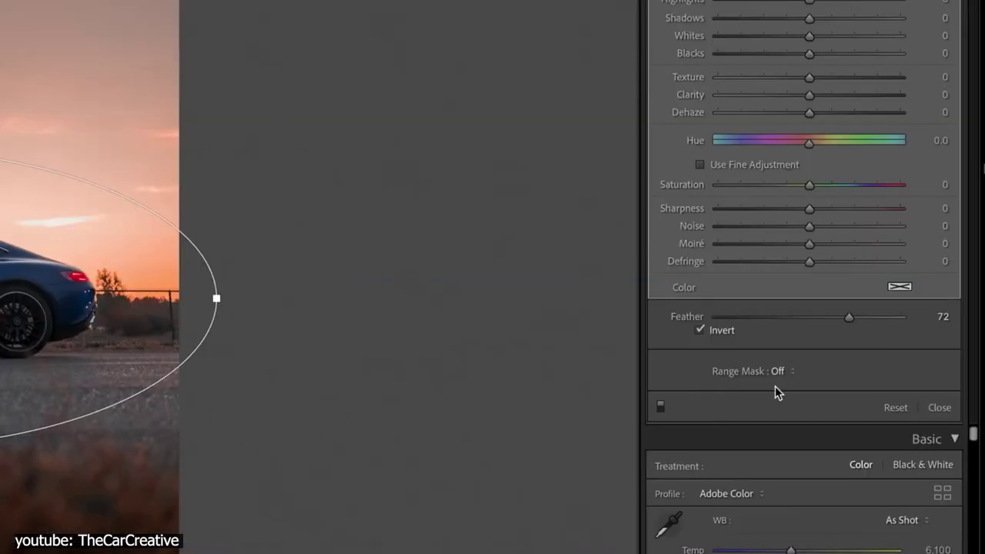
- Switch the range mask to Color, sample the car's blue, and shift its hue to green
left_click(889, 334)
left_click(816, 396)
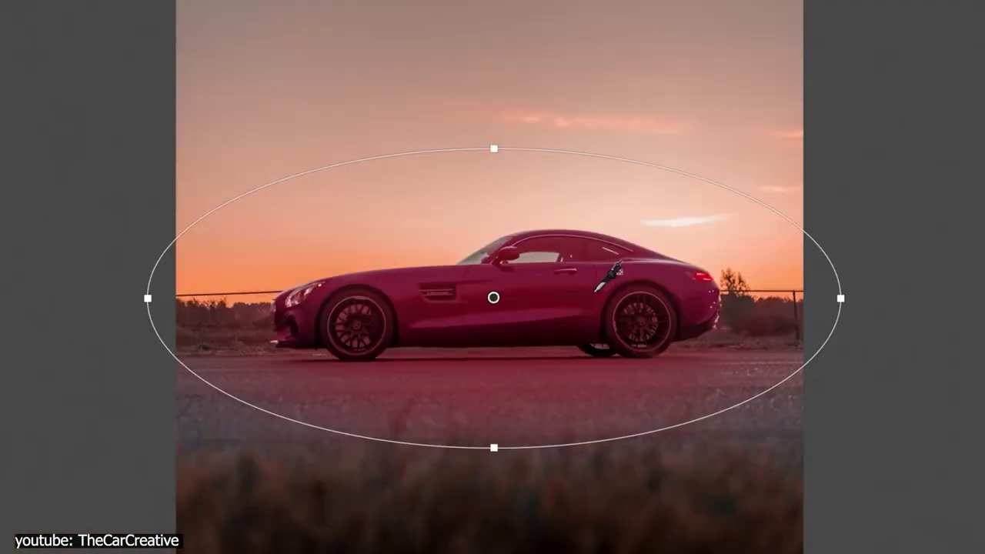
left_click(597, 290)
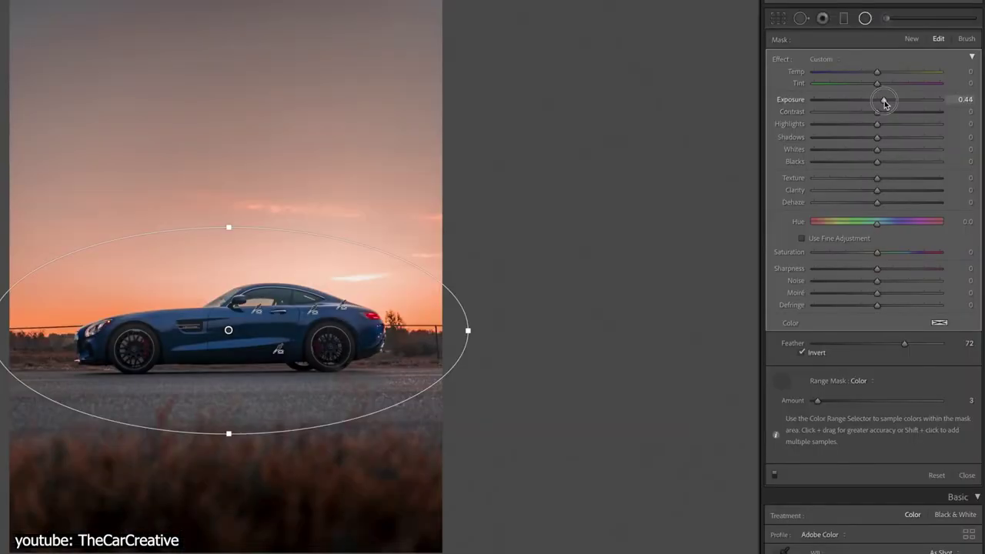
left_click_drag(811, 144, 785, 148)
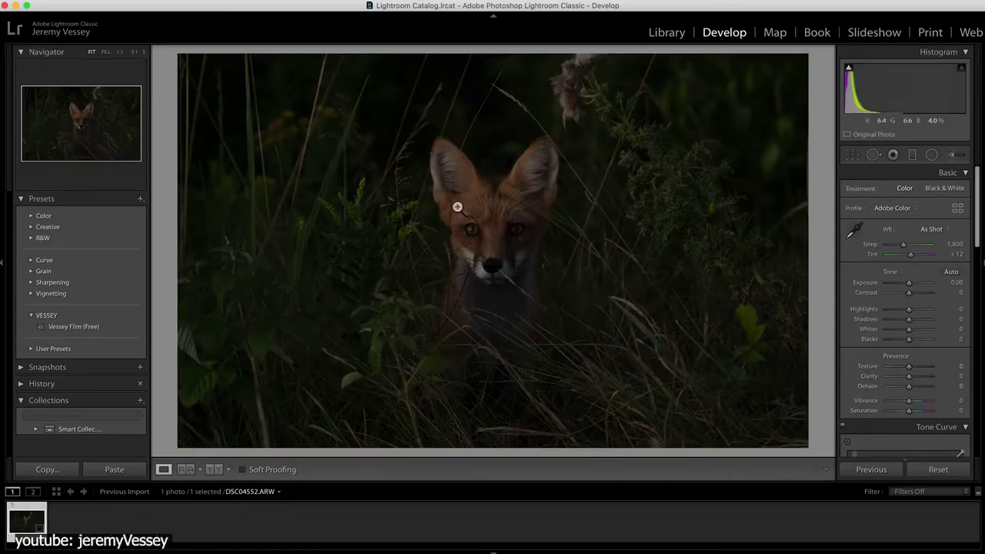
- Apply the Vessey Film (Free) preset and raise the fox photo's exposure to +1.40
left_click(97, 329)
left_click_drag(908, 282, 914, 280)
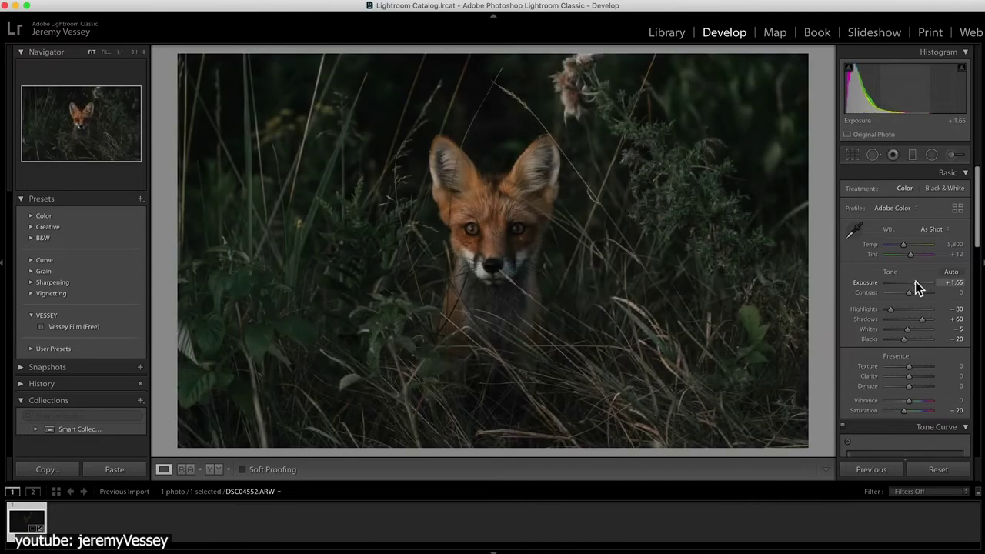
key("super+equal")
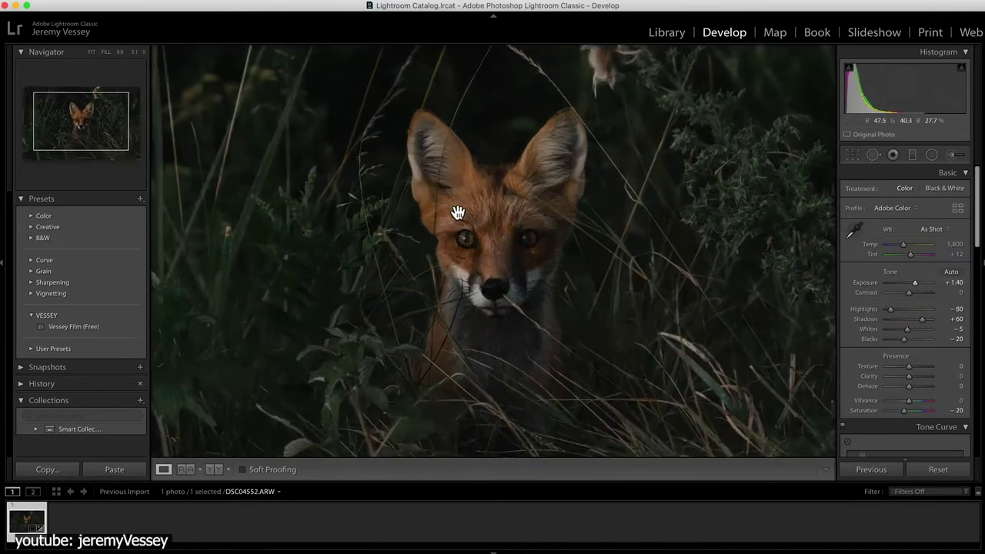
key("super+equal")
key("super+minus")
- Heal a spot on the fox's forehead with a size-29 Spot Removal brush
left_click(875, 156)
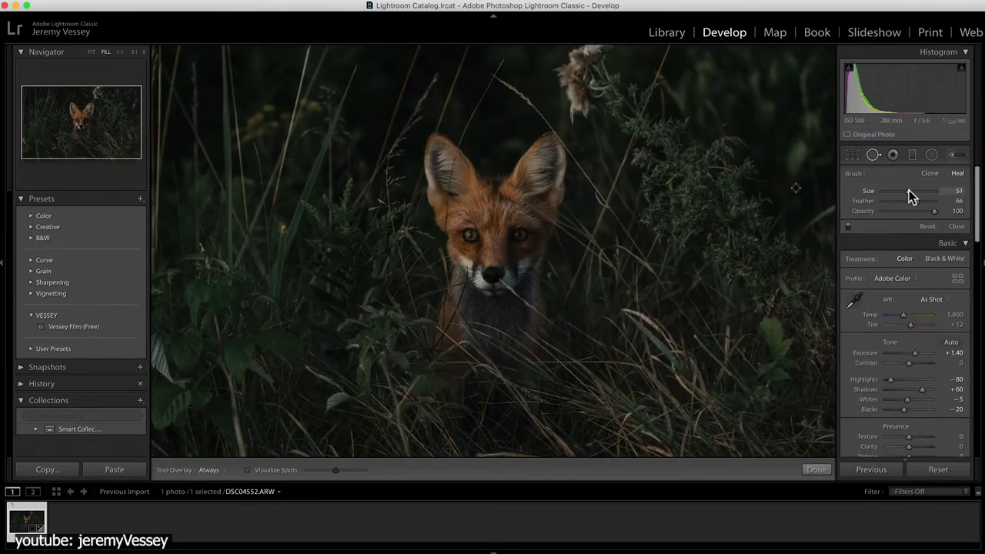
key("super+equal")
key("super+equal")
key("super+minus")
left_click_drag(902, 191, 897, 191)
left_click(403, 201)
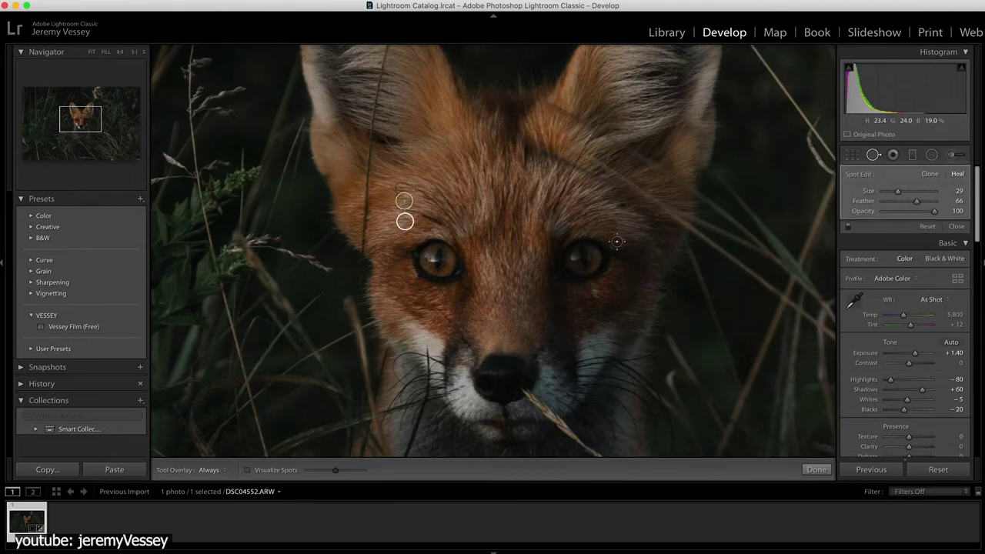
left_click(813, 470)
key("q")
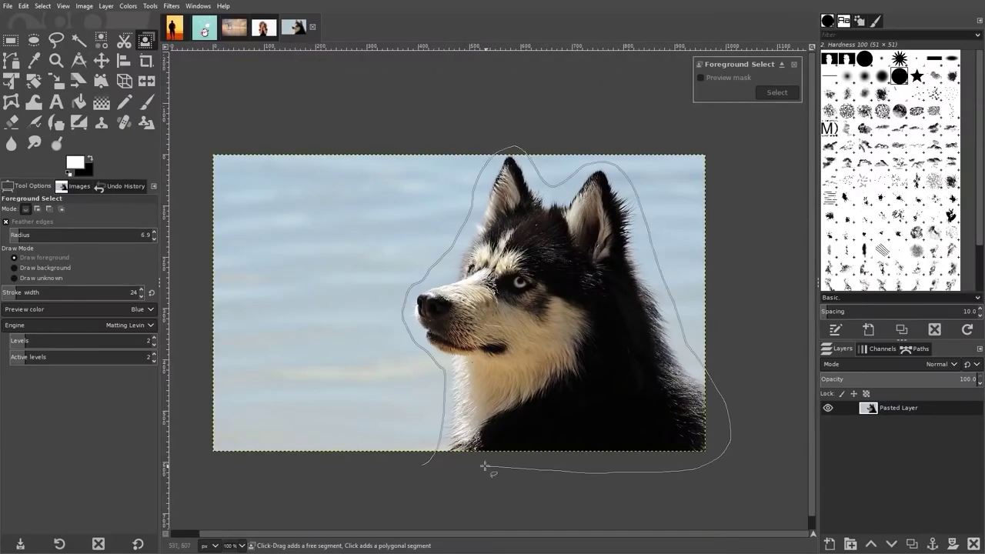
- Close the lasso outline into a foreground mask and align the shapes to the bottom edge
key("Return")
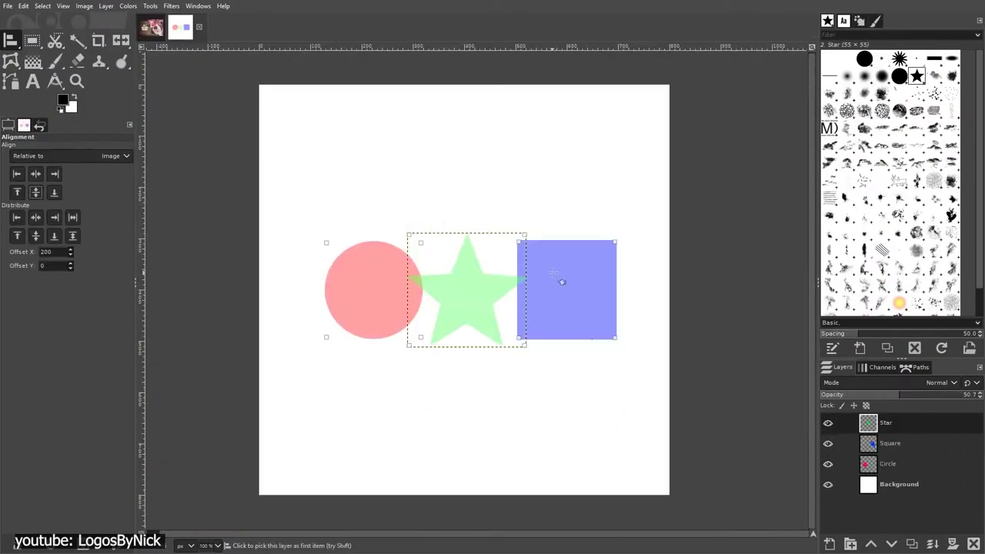
left_click(54, 193)
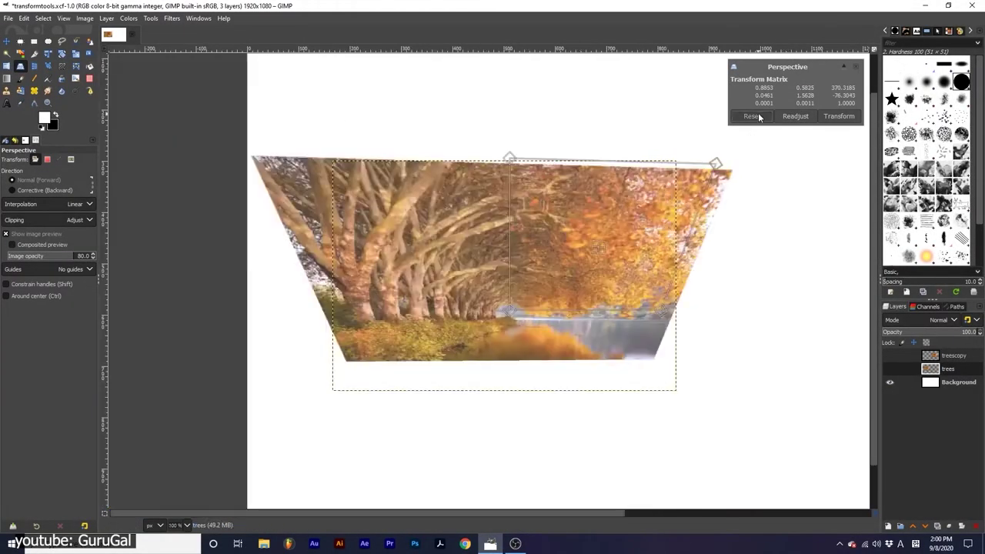
- Reset the perspective warp and brighten the laptop photo's tones with Curves
left_click(752, 116)
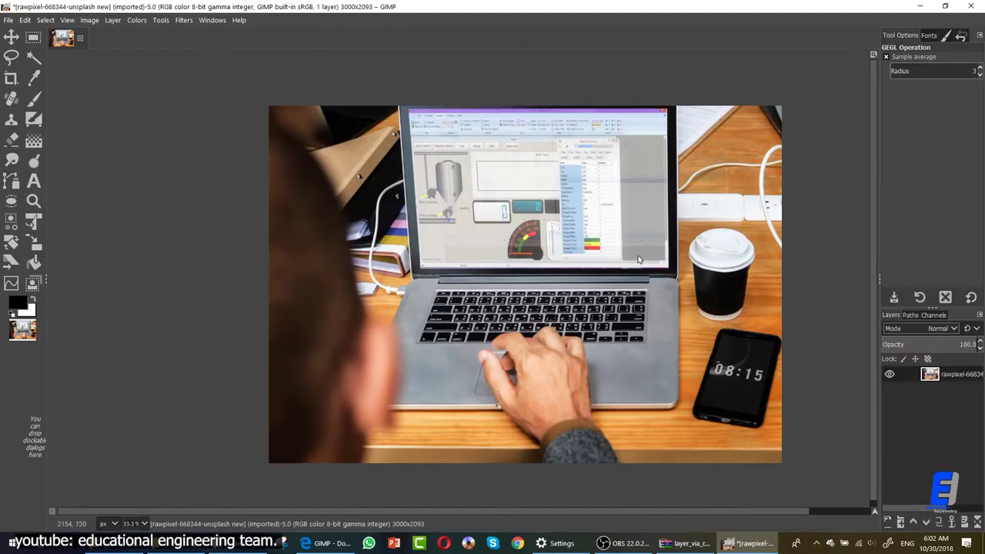
left_click(136, 20)
left_click(154, 125)
left_click_drag(176, 165, 164, 140)
left_click(192, 289)
- Apply Levels with gamma 1.41 and raise Saturation to 1.291
left_click(136, 20)
left_click(150, 136)
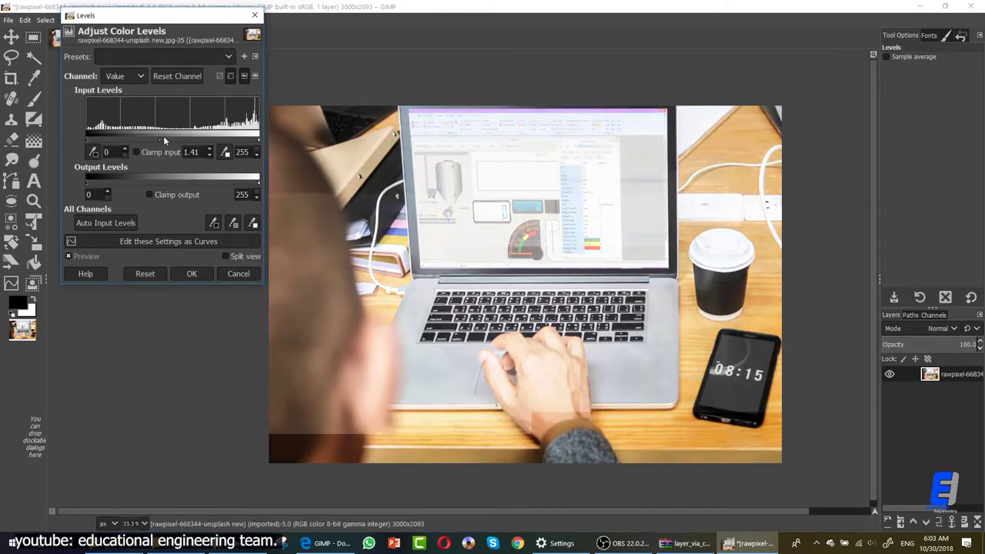
left_click(192, 273)
left_click(136, 20)
left_click(154, 86)
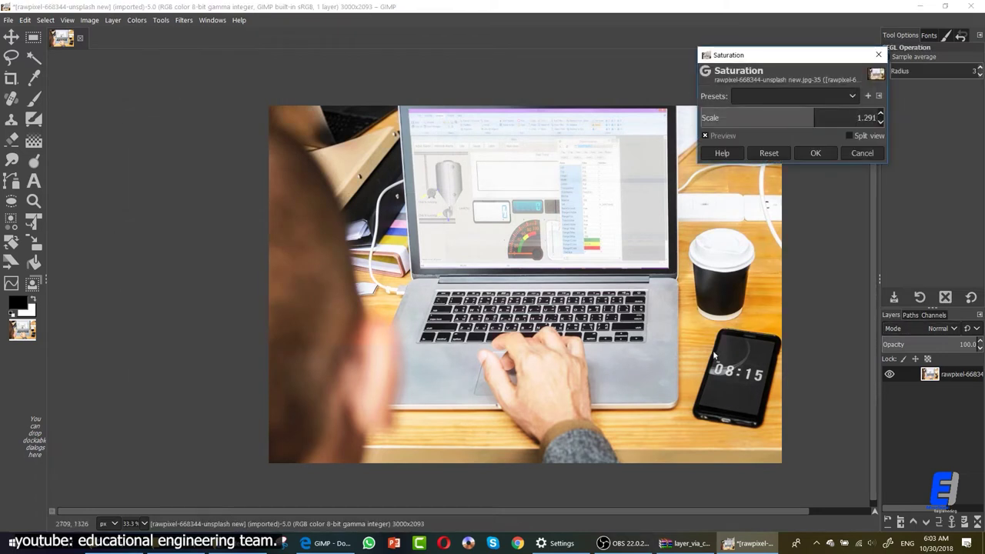
left_click(815, 153)
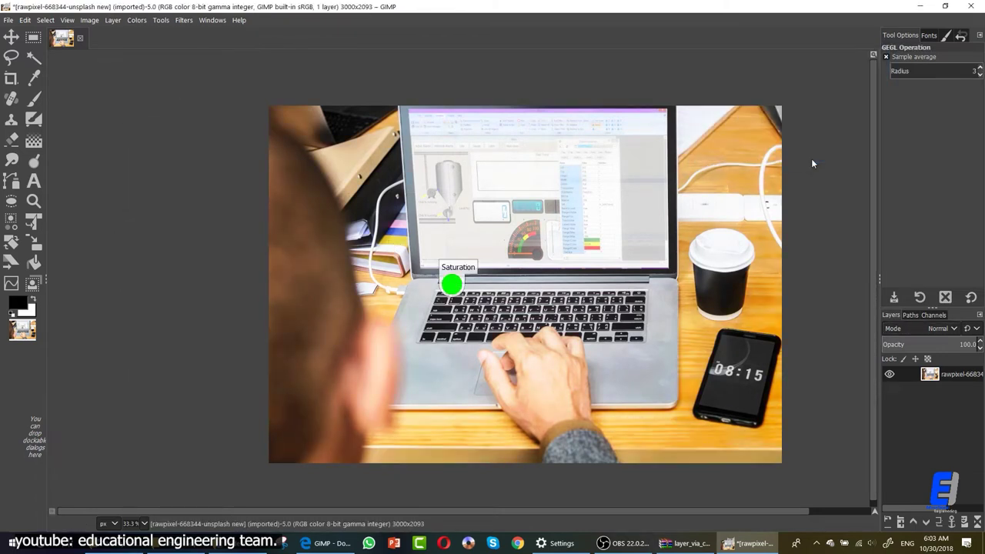
- Try a yellow-green hue shift in Hue-Saturation, then discard it
left_click(137, 20)
left_click(163, 73)
left_click_drag(769, 285, 839, 285)
left_click(859, 336)
left_click(8, 20)
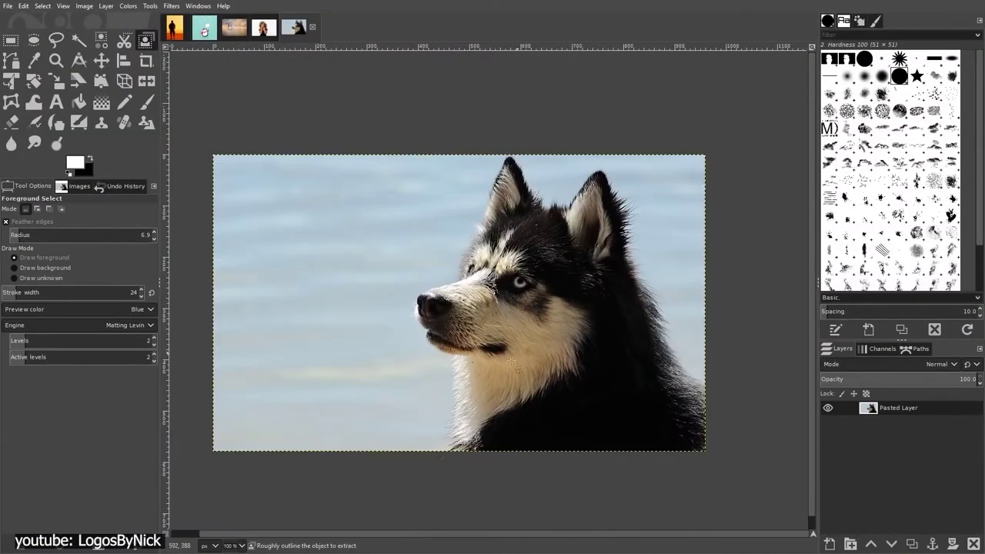
- Outline the husky with Foreground Select and paint over it as foreground
left_click_drag(423, 464, 604, 162)
key("Return")
key("plus")
left_click_drag(77, 293, 100, 292)
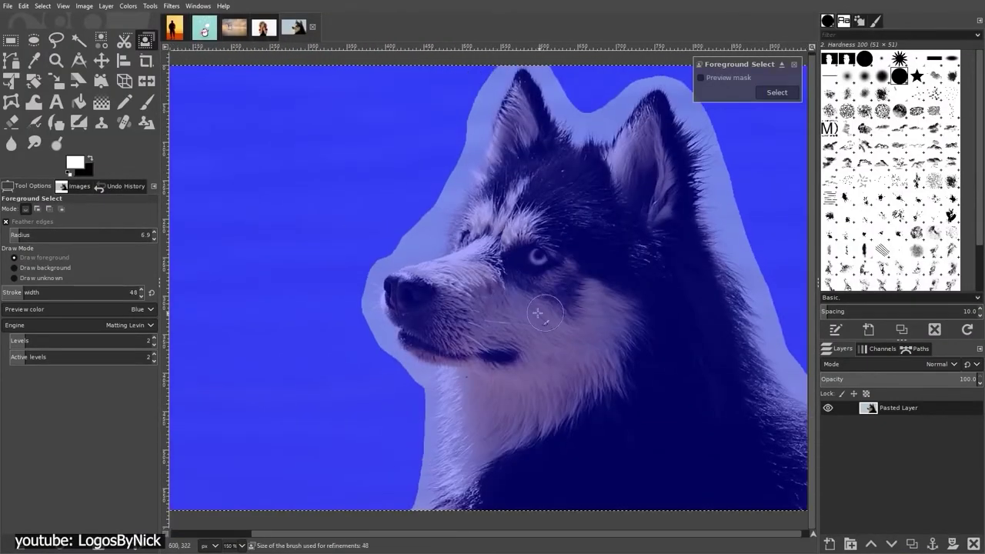
left_click_drag(523, 239, 508, 354)
left_click_drag(608, 230, 661, 446)
left_click_drag(480, 185, 593, 363)
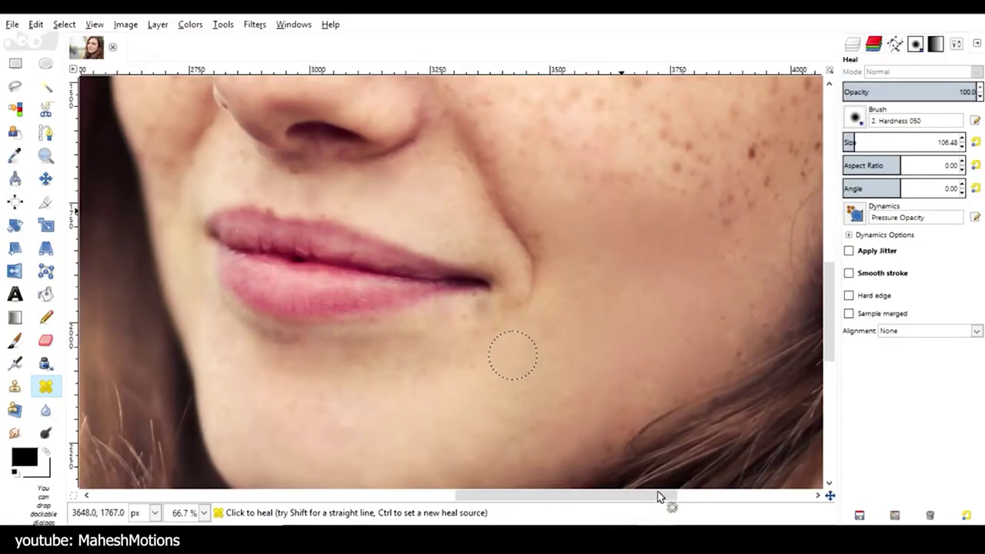
- Apply Red Eye Removal, then set the Pixelize block width to 79
left_click_drag(658, 497, 687, 496)
scroll(485, 308, "up", 2)
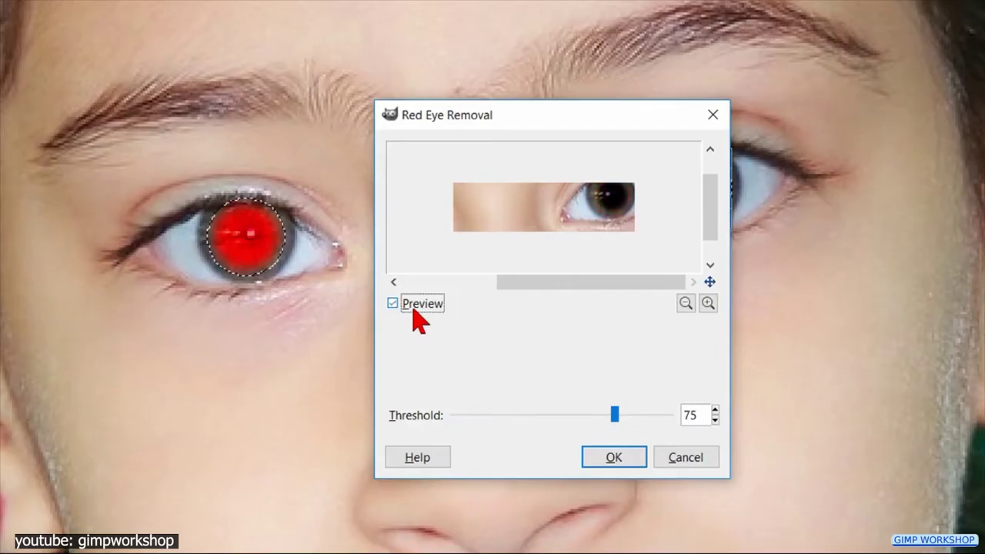
left_click(611, 459)
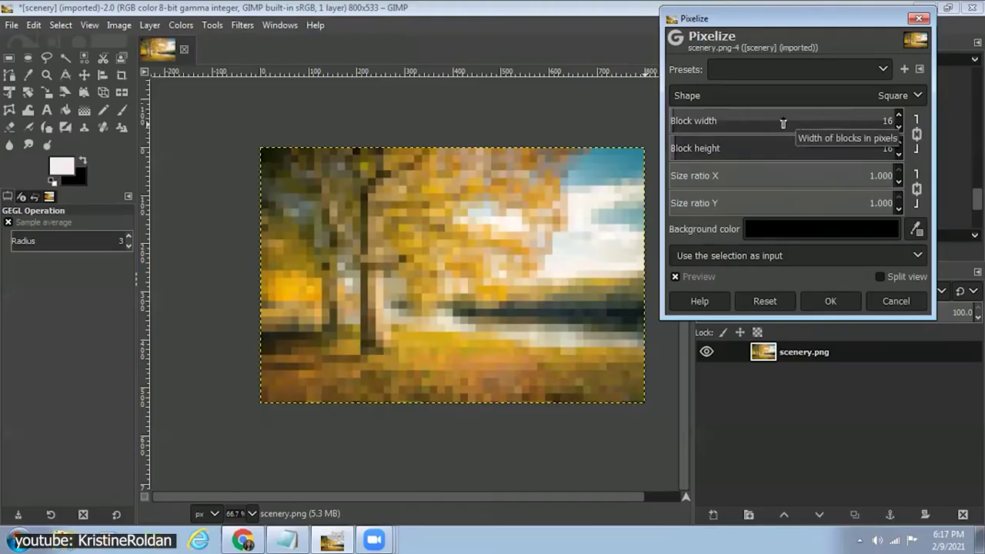
left_click_drag(780, 126, 677, 127)
left_click(831, 301)
- Preview the Oilify and Photocopy filters, cancel both, and browse the blur filters
left_click(242, 25)
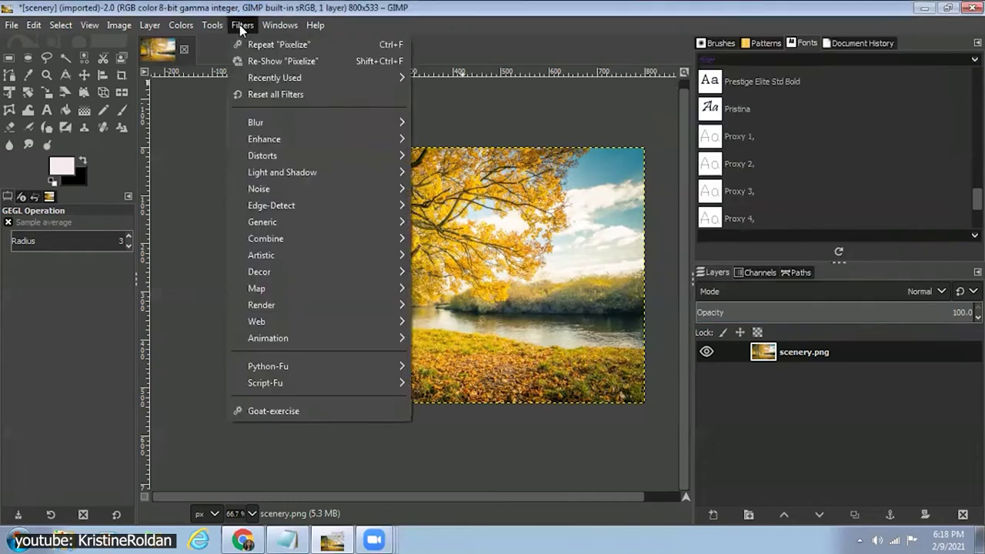
left_click(477, 321)
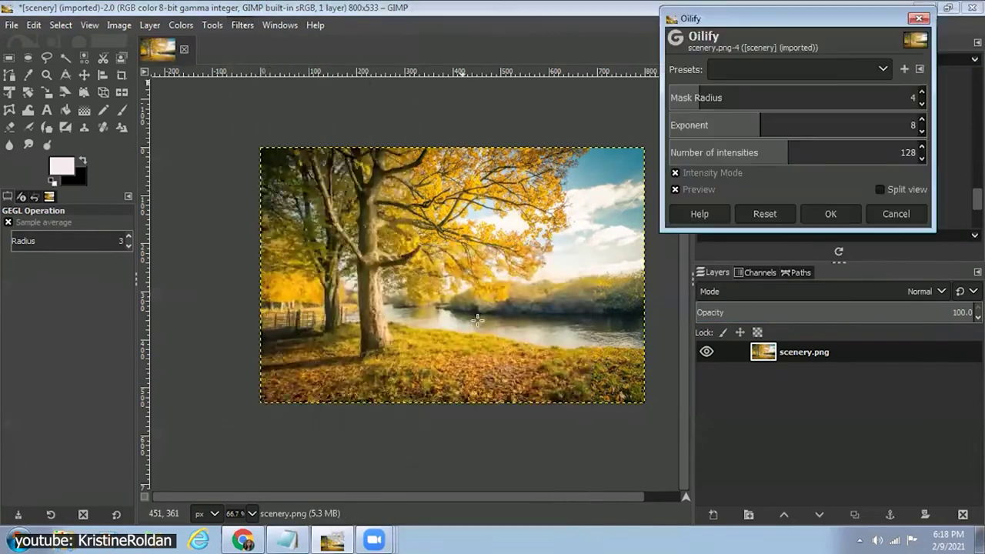
left_click(893, 219)
left_click(242, 25)
mouse_move(261, 254)
left_click(451, 334)
left_click(893, 226)
left_click(242, 25)
mouse_move(318, 122)
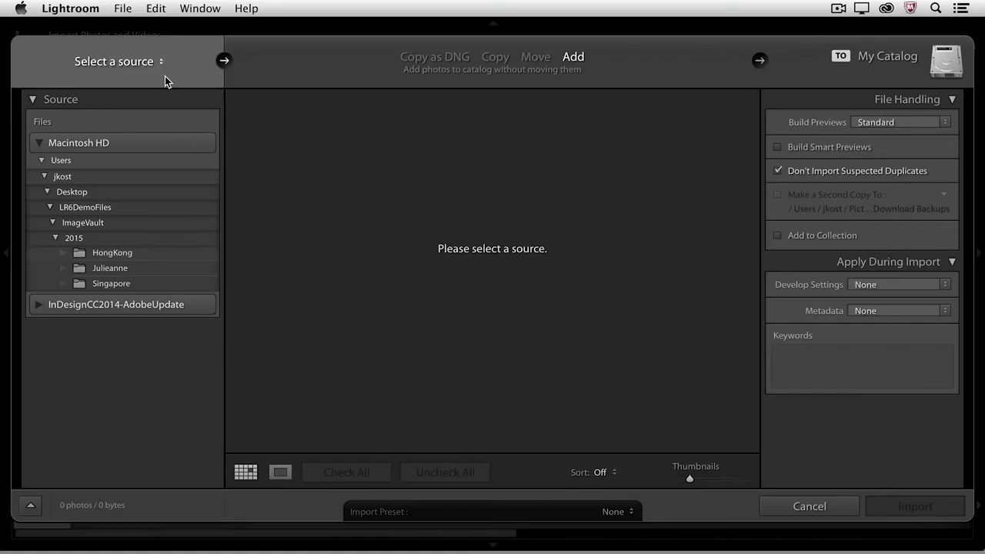
- Browse the HongKong folder, preview the black car photo, and import with Standard previews
left_click(149, 254)
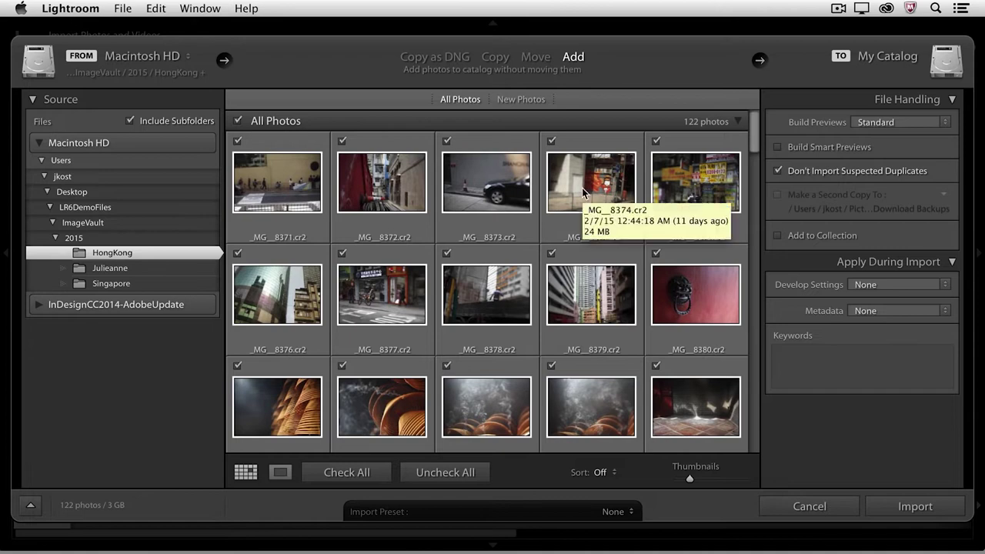
double_click(514, 183)
left_click(246, 473)
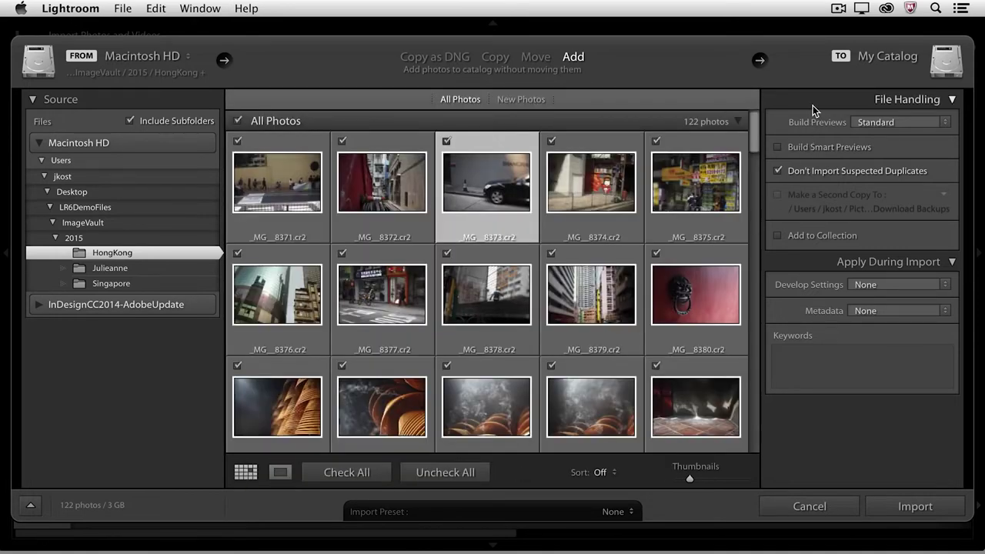
left_click(919, 122)
left_click(916, 122)
left_click(902, 511)
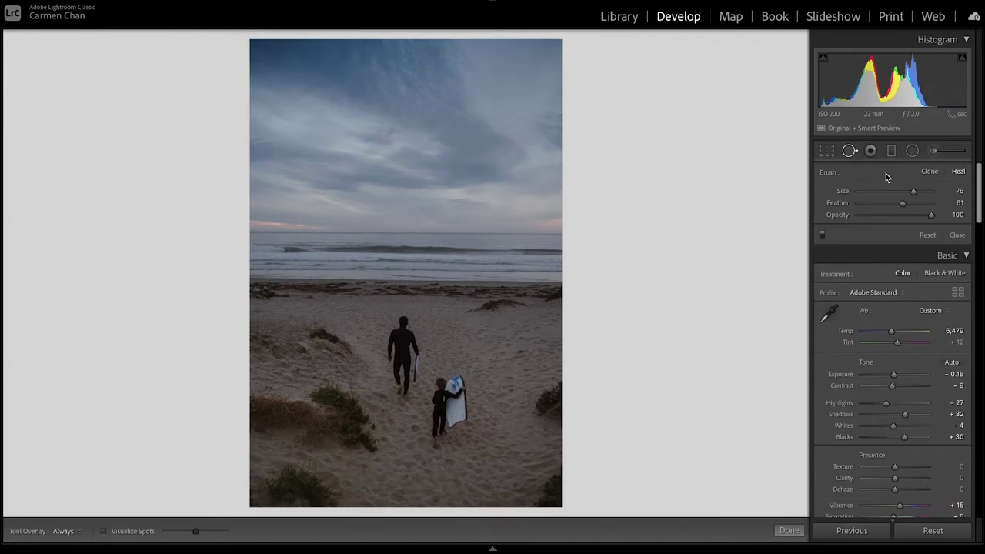
- Heal a patch across the dune and move its source spot onto the dune
key("z")
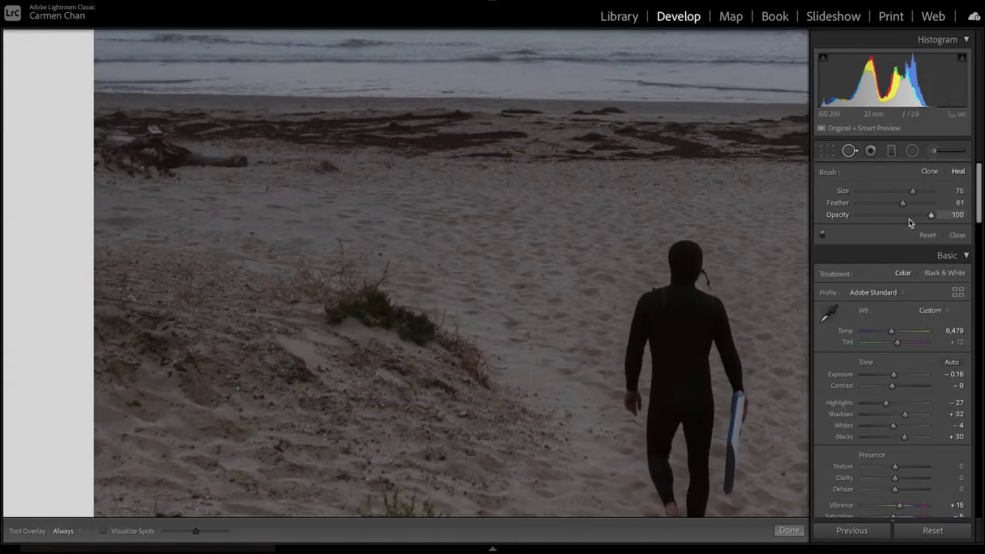
mouse_move(324, 311)
left_mouse_down()
mouse_move(381, 314)
mouse_move(431, 338)
mouse_move(362, 288)
left_mouse_up()
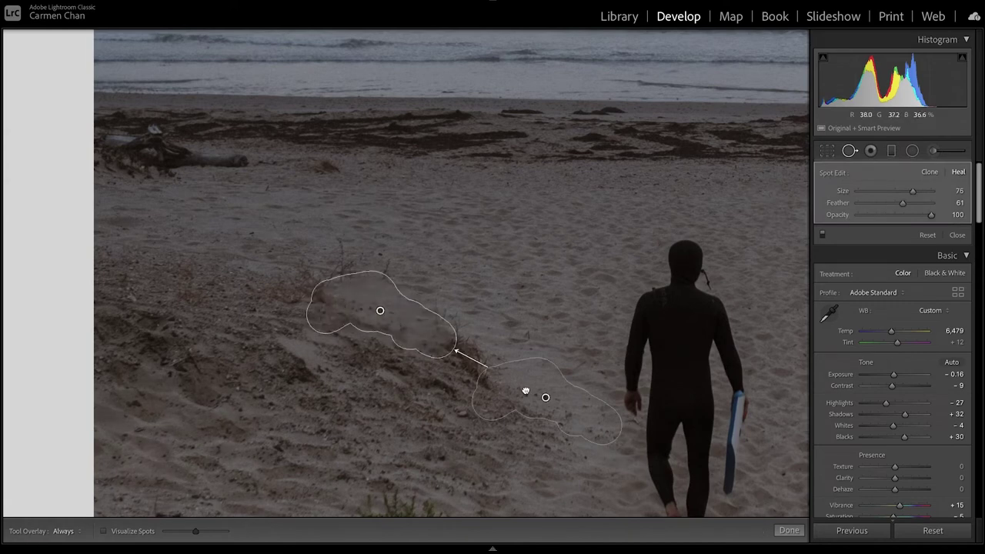
left_click_drag(525, 391, 192, 291)
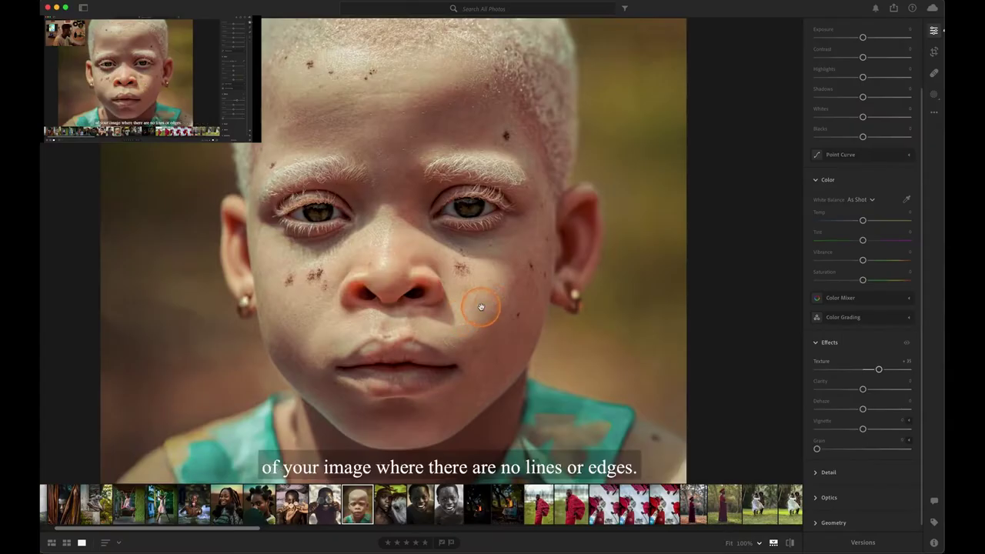
left_click(724, 353)
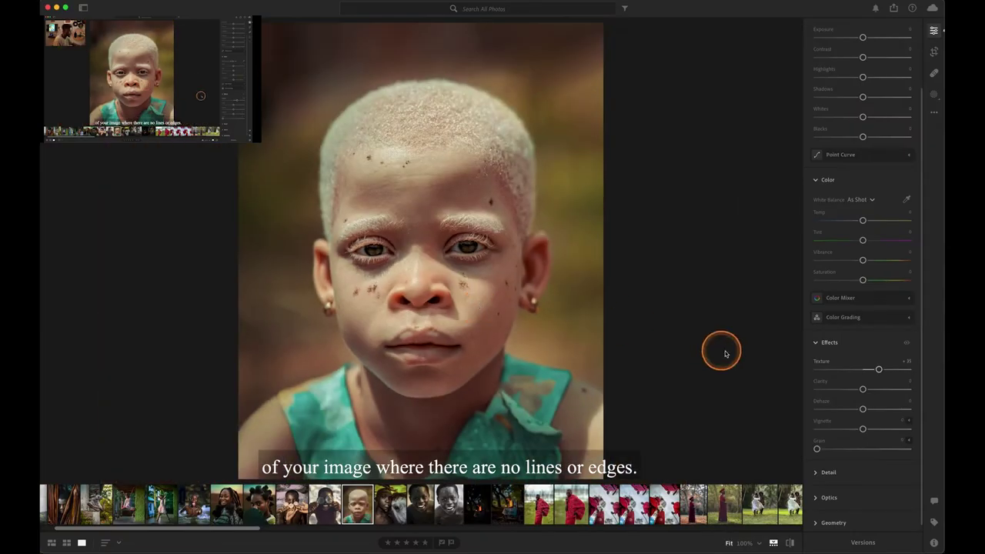
left_click(878, 369)
- Lower texture, sharpen with radius 1.5, detail 40, masking 20, and add a darkening vignette
left_click_drag(867, 372, 851, 372)
scroll(421, 261, "up", 3)
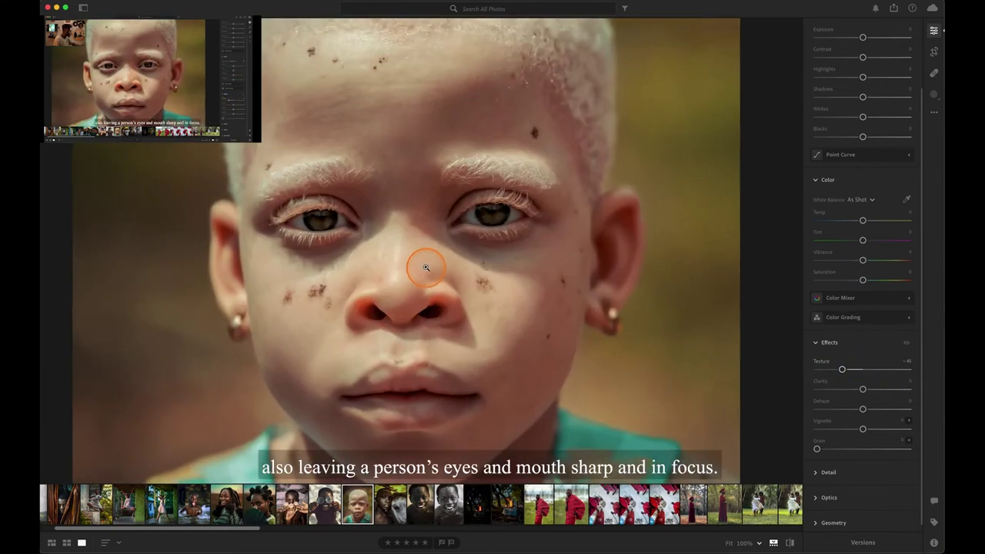
scroll(486, 165, "up", 3)
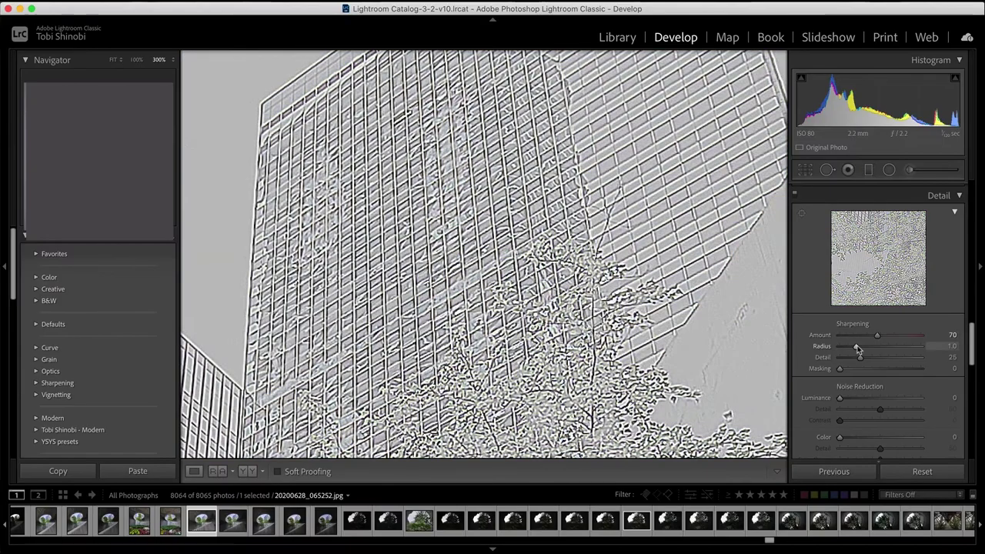
left_click_drag(857, 349, 873, 348)
left_click(861, 358, "alt")
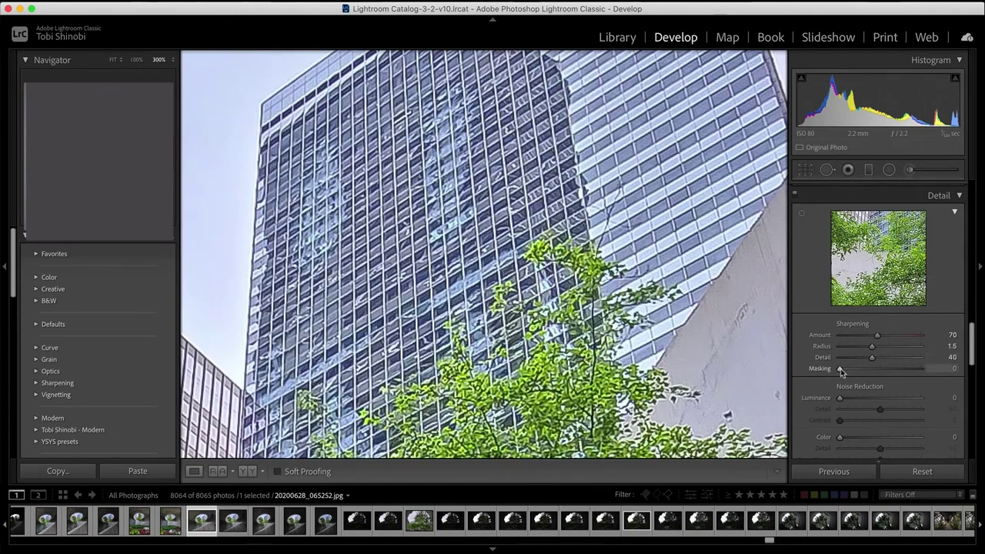
left_click_drag(839, 369, 855, 370)
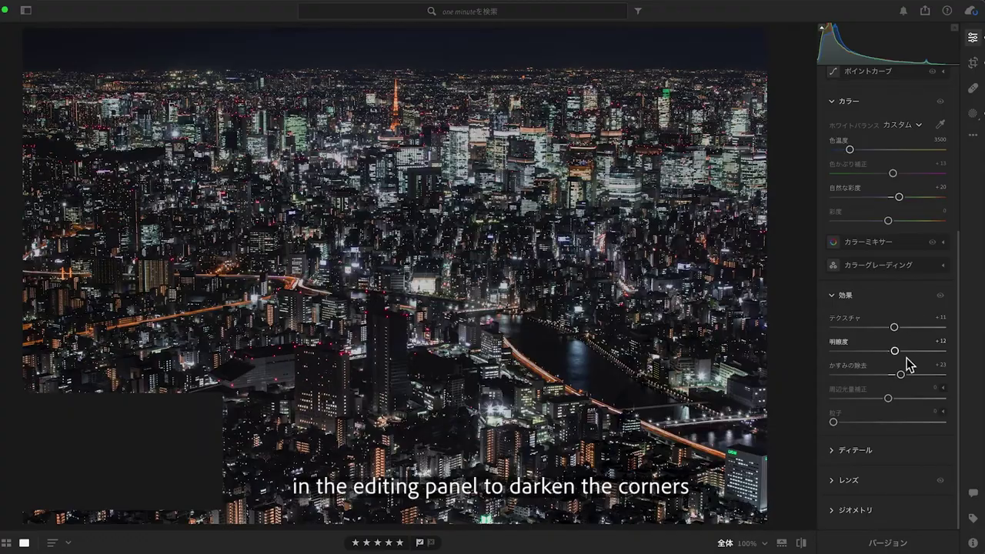
left_click_drag(888, 398, 864, 398)
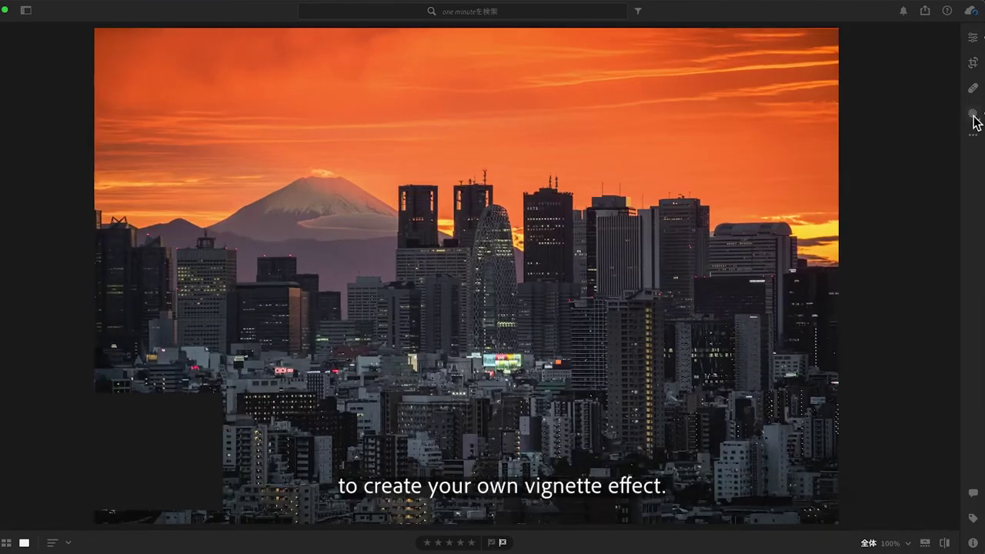
- Start a radial mask and brush, then try the 90's 3, 4 and 5 user presets
left_click(973, 114)
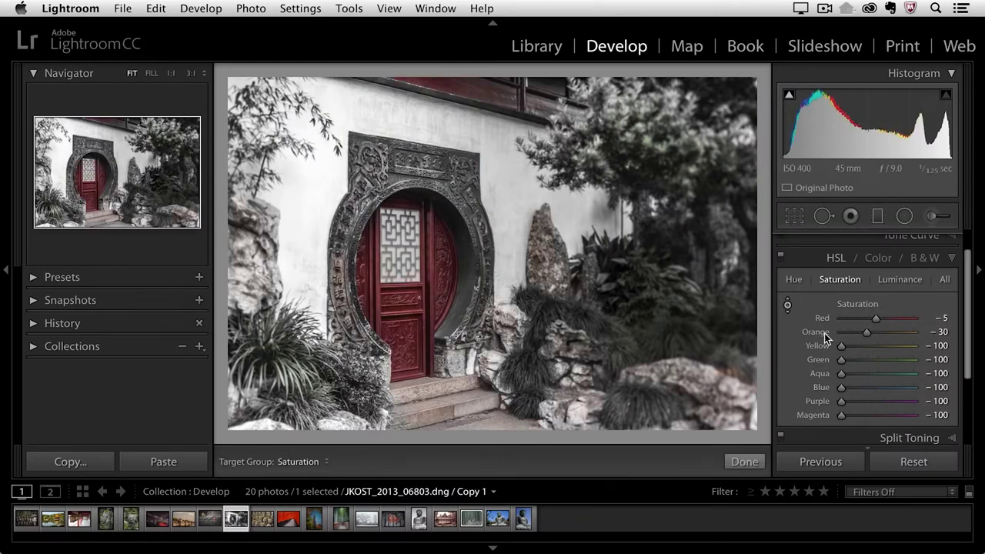
key("k")
scroll(873, 389, "down", 5)
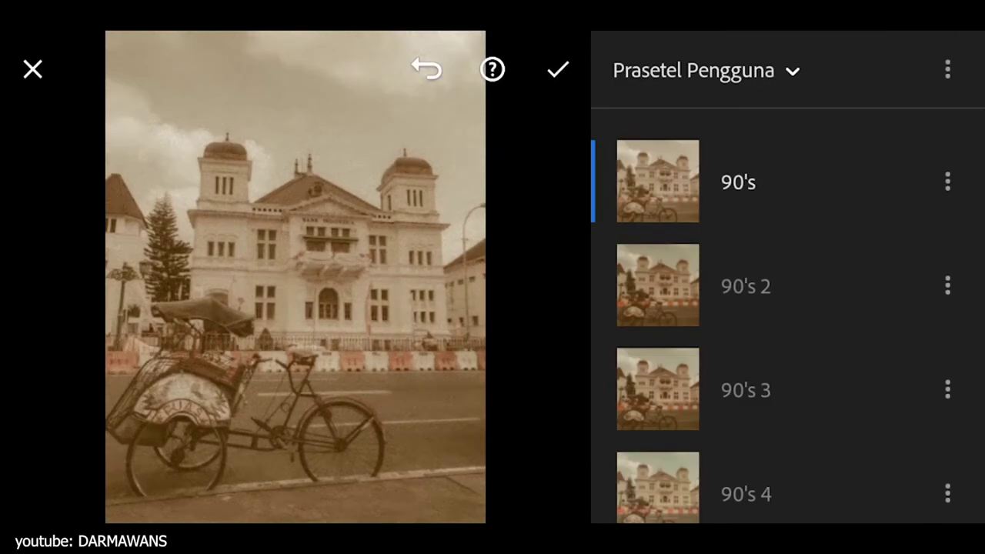
left_click(746, 390)
left_click(746, 484)
scroll(769, 323, "down", 2)
left_click(745, 438)
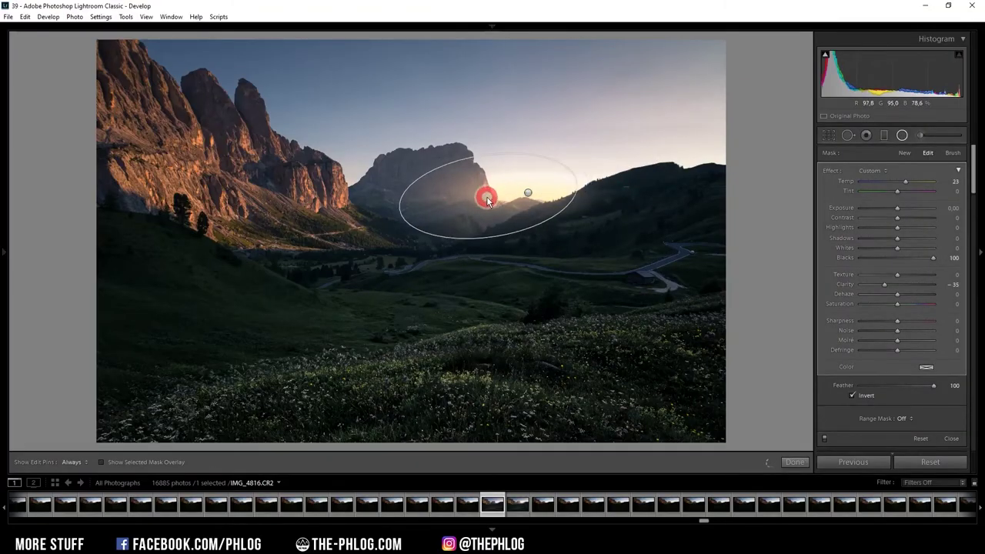
- Stretch the radial filter taller over the sunset, reshape its ellipse, and duplicate it
left_click_drag(476, 156, 439, 207)
left_click(865, 134)
left_click(517, 505)
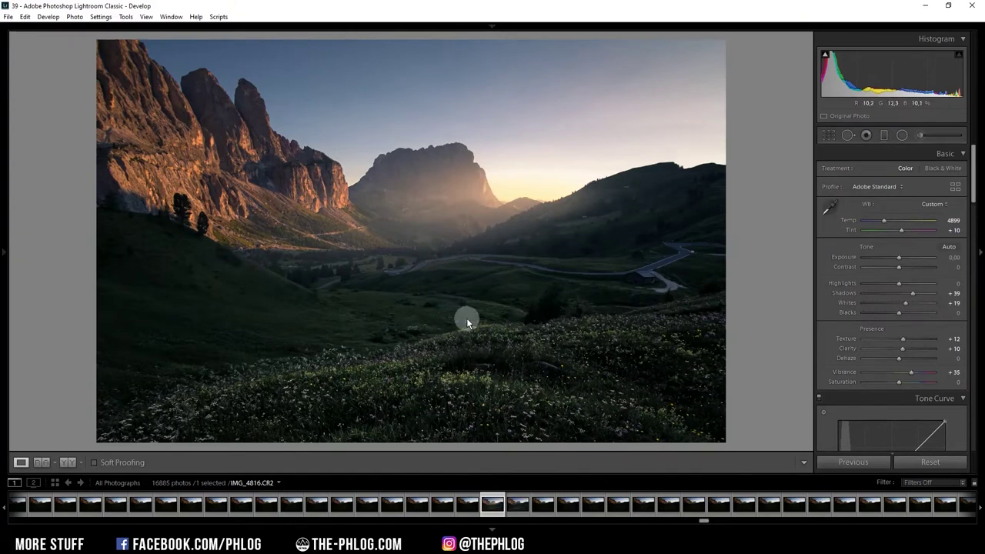
key("shift+m")
left_click(530, 190)
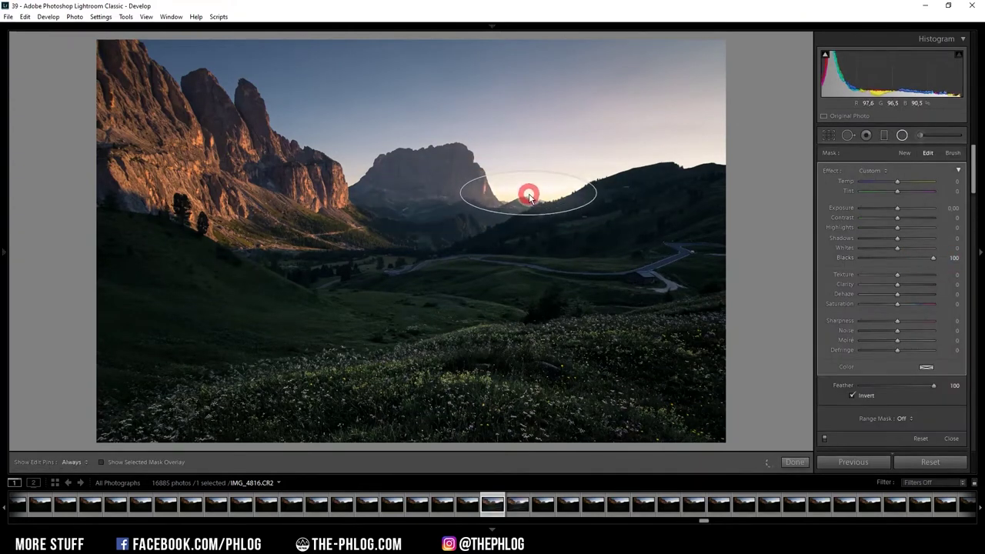
left_click(463, 200)
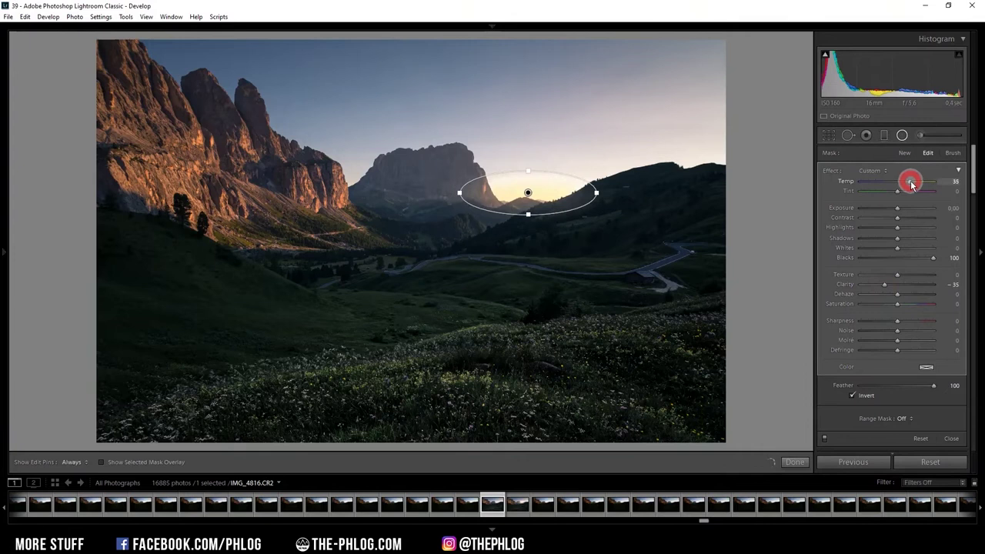
key("shift+m")
left_click(904, 137)
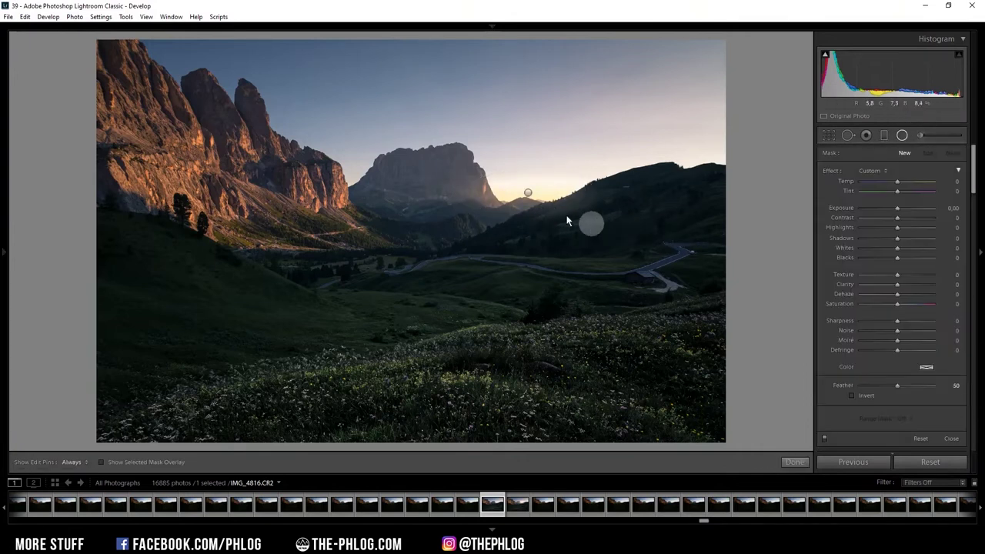
right_click(528, 194)
left_click(568, 207)
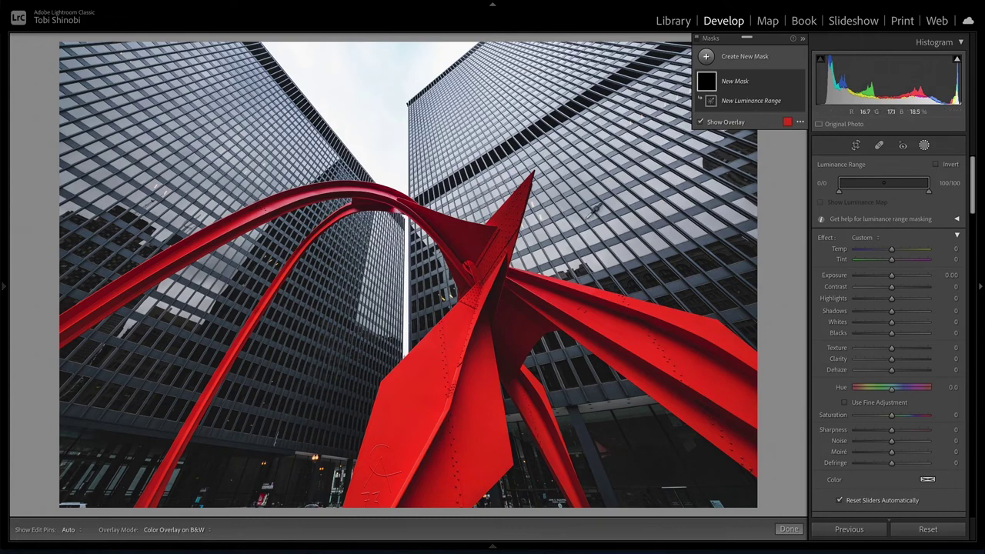
- Sample the sky for a luminance range mask, then shift the range darker to exclude it
left_click(386, 88)
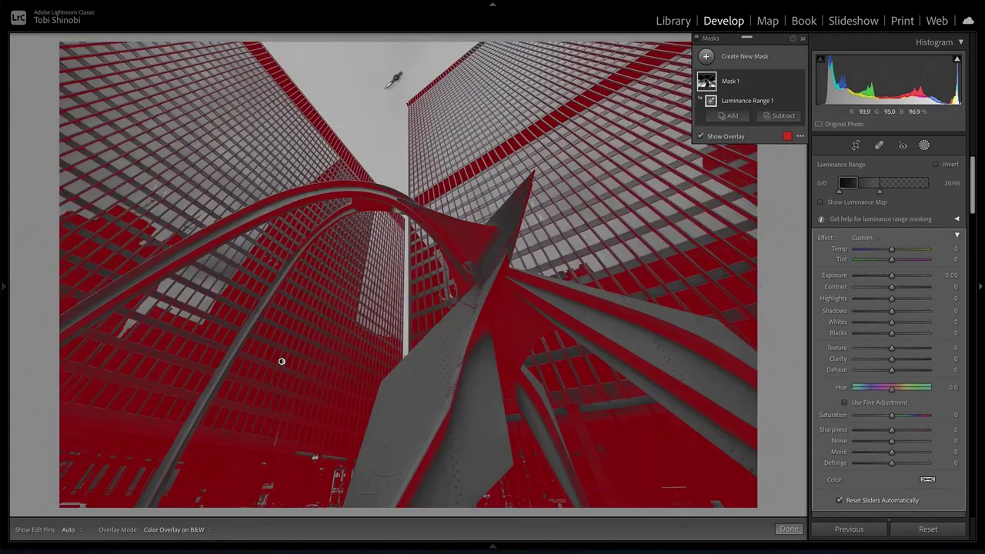
left_click(701, 137)
left_click(701, 137)
left_click(701, 137)
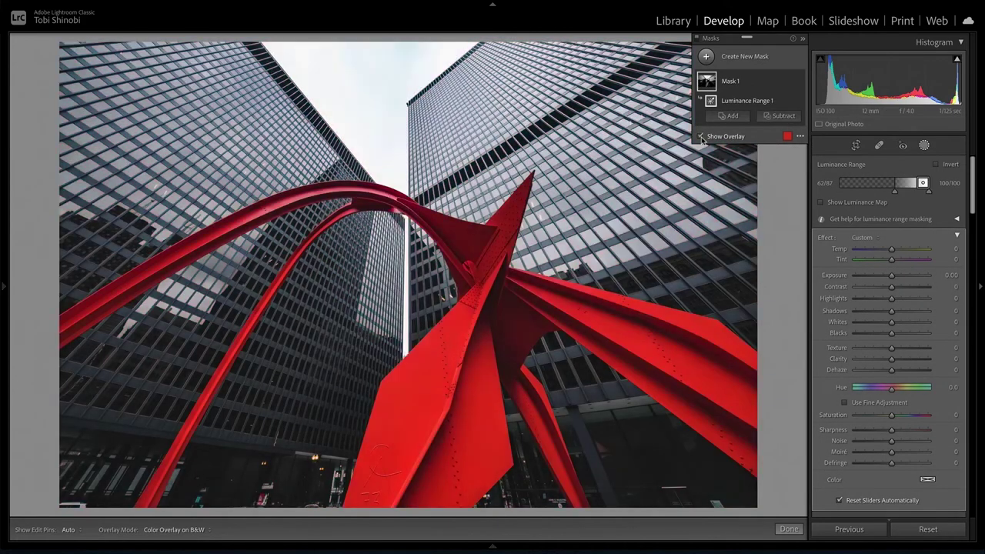
left_click(701, 137)
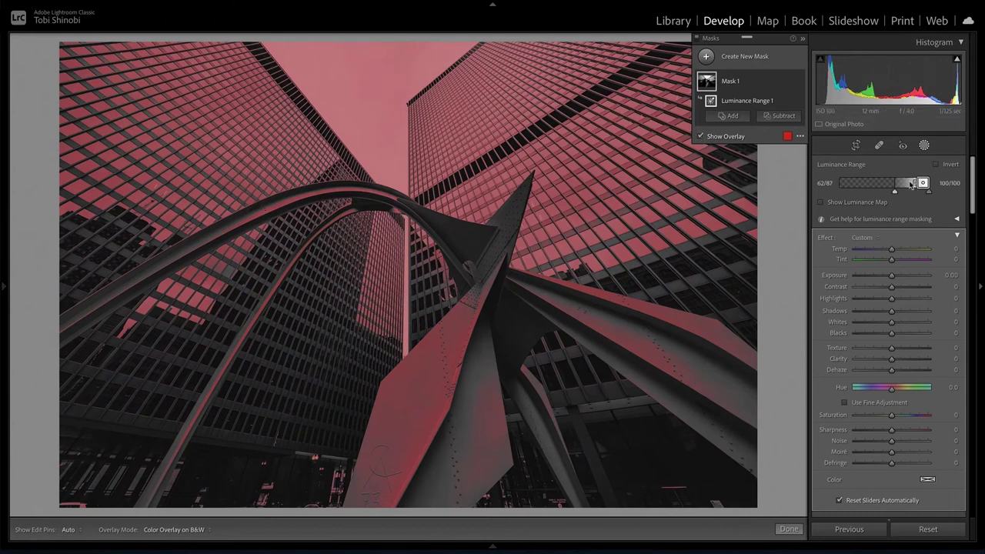
mouse_move(895, 198)
left_mouse_down()
mouse_move(913, 192)
mouse_move(882, 186)
left_mouse_up()
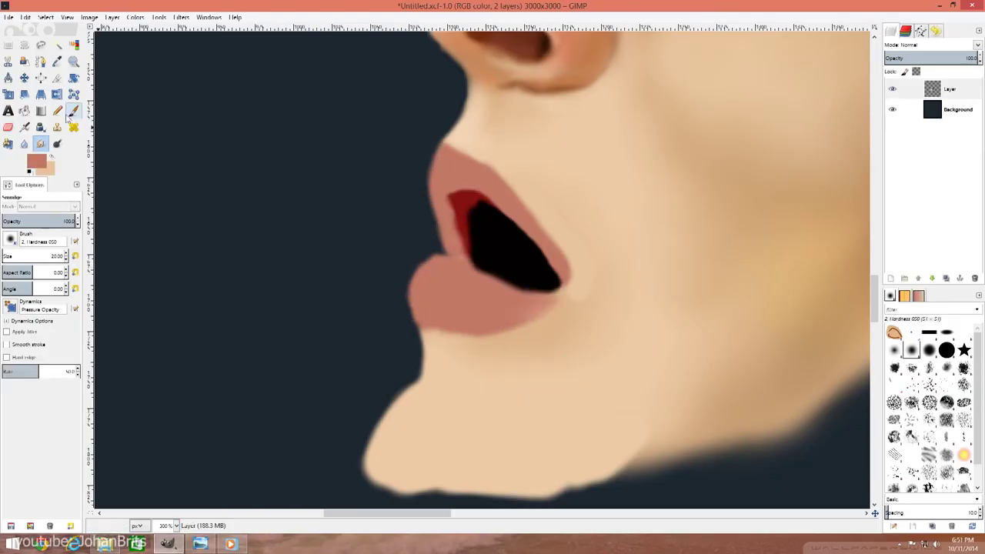
- Paint grey shading into the teeth and lips, plus light highlights beside the nose
left_click_drag(477, 215, 539, 246)
left_click_drag(477, 261, 562, 285)
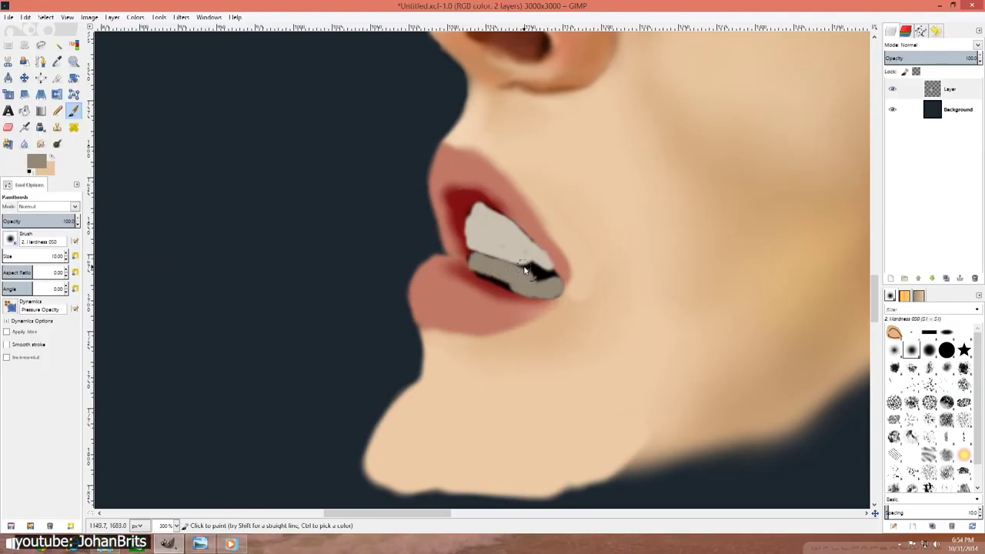
left_click_drag(508, 312, 414, 297)
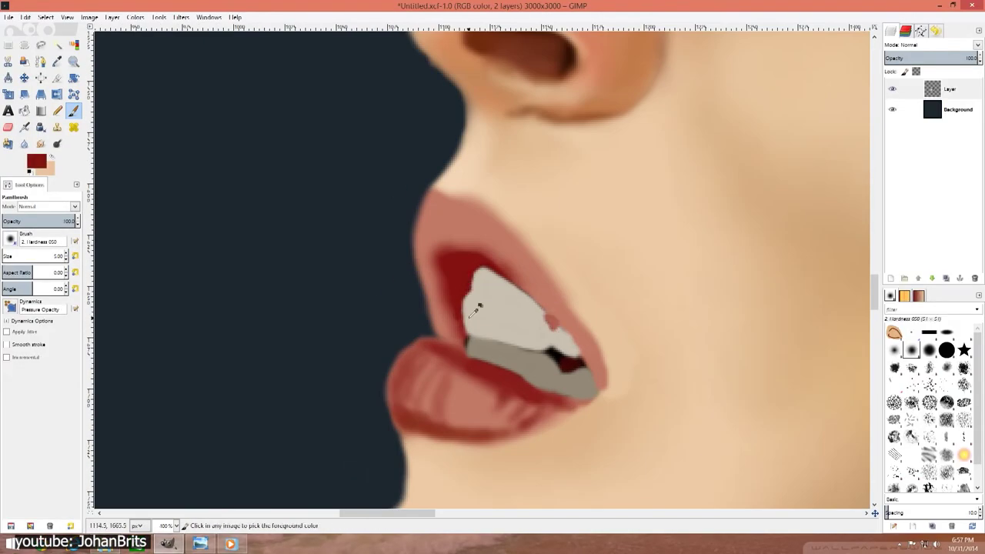
left_click_drag(508, 307, 576, 396)
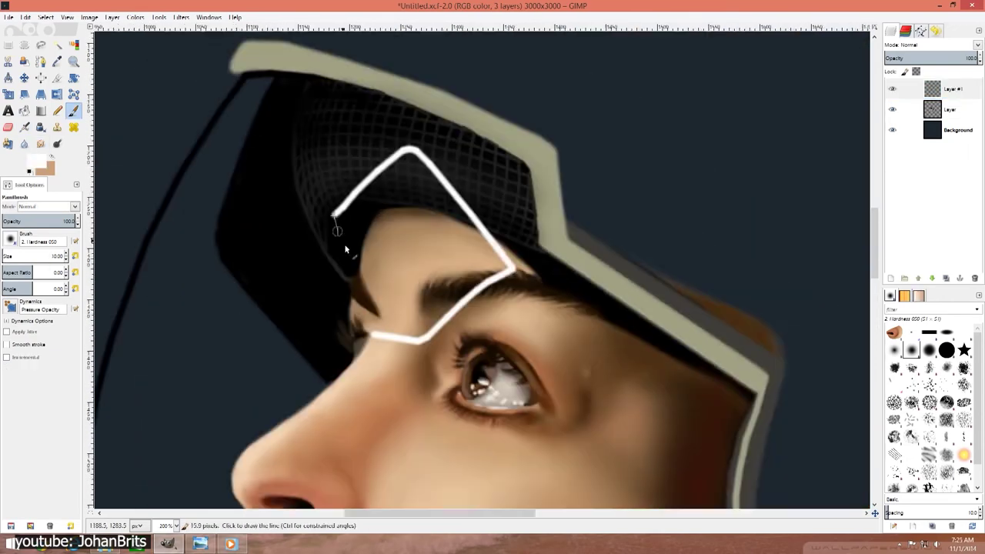
left_click_drag(346, 308, 286, 299)
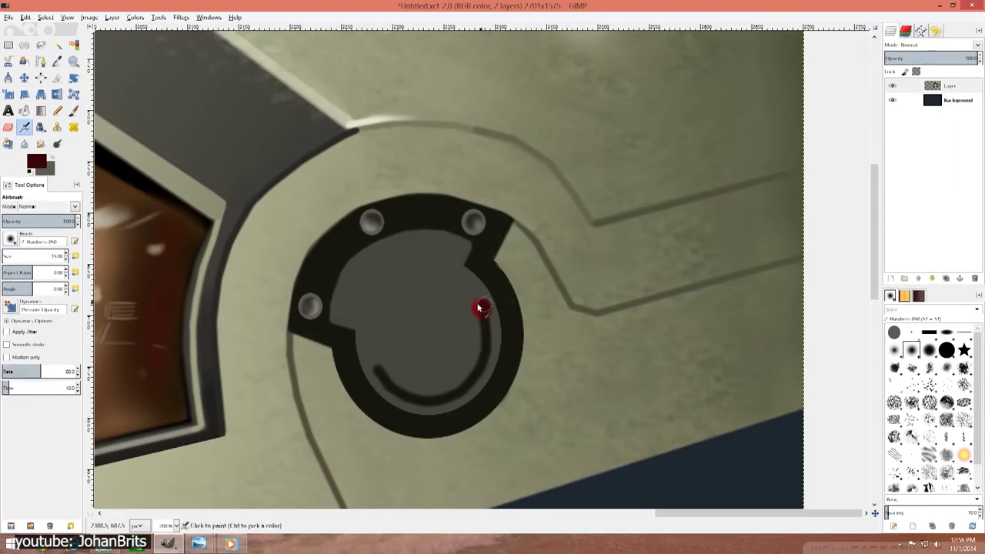
left_click_drag(407, 414, 475, 411)
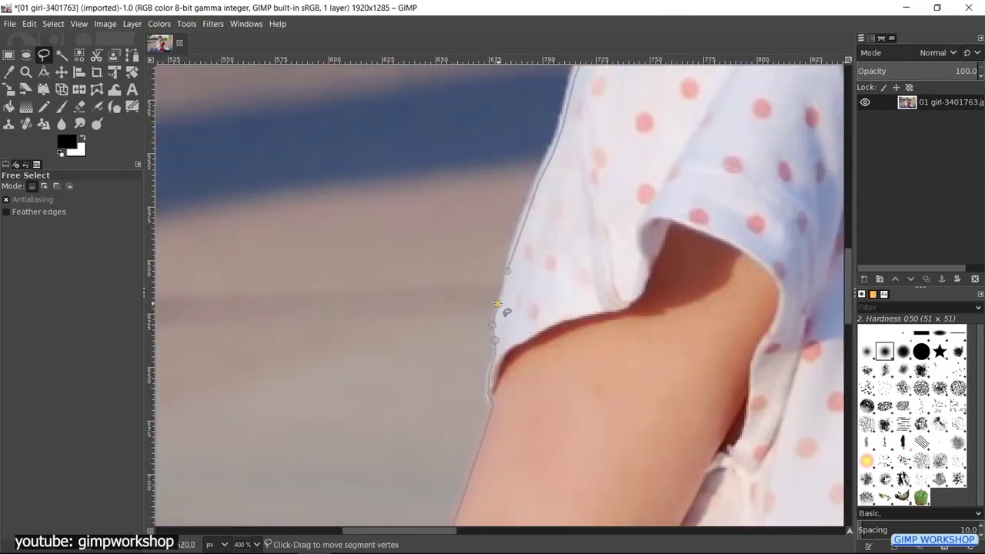
- Clear the active selection from the transparent girl-and-suitcase cutout
scroll(498, 304, "up", 2, "ctrl")
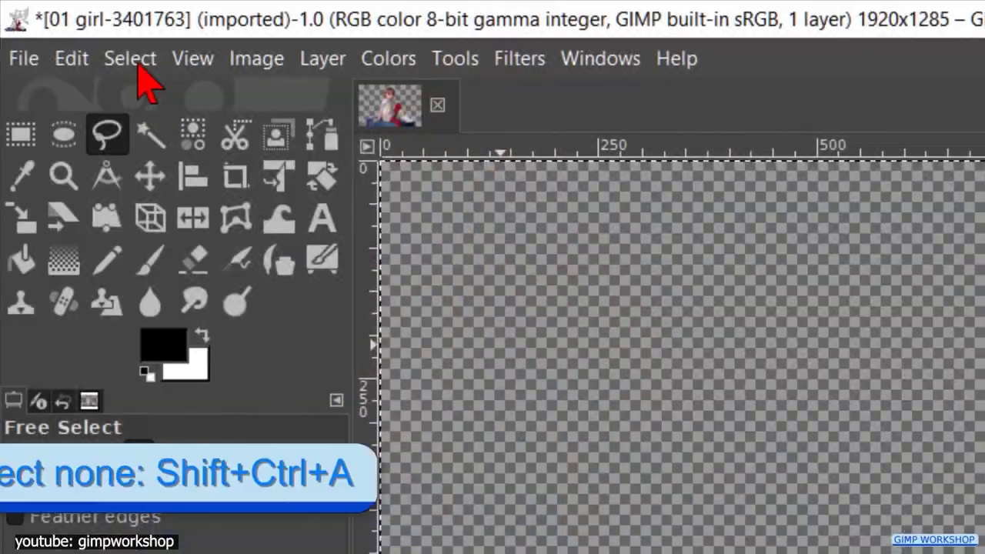
left_click(53, 24)
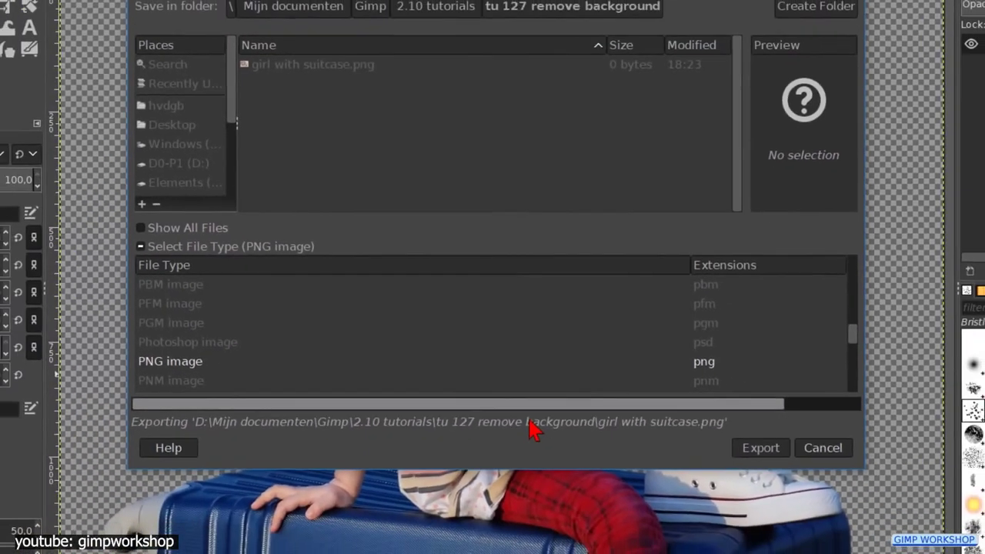